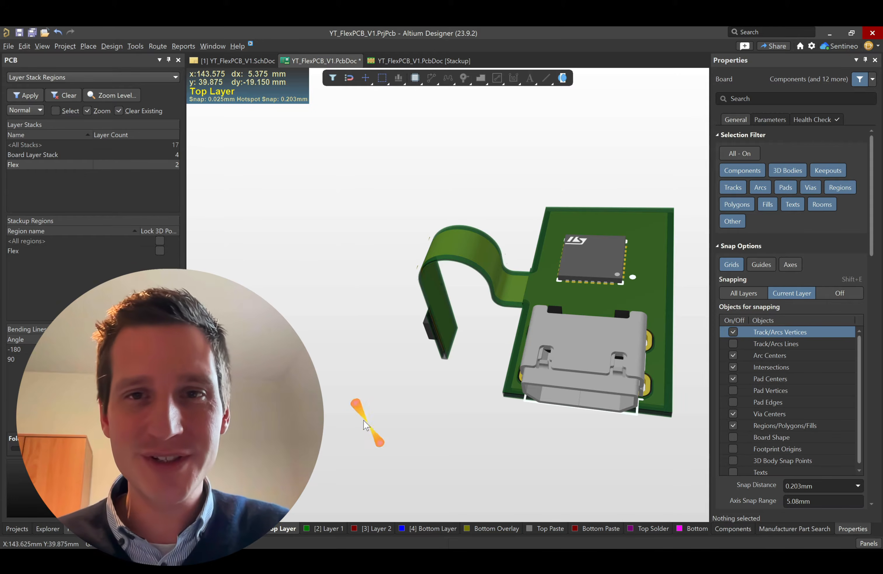
right_click_drag(409, 346, 546, 344, "shift")
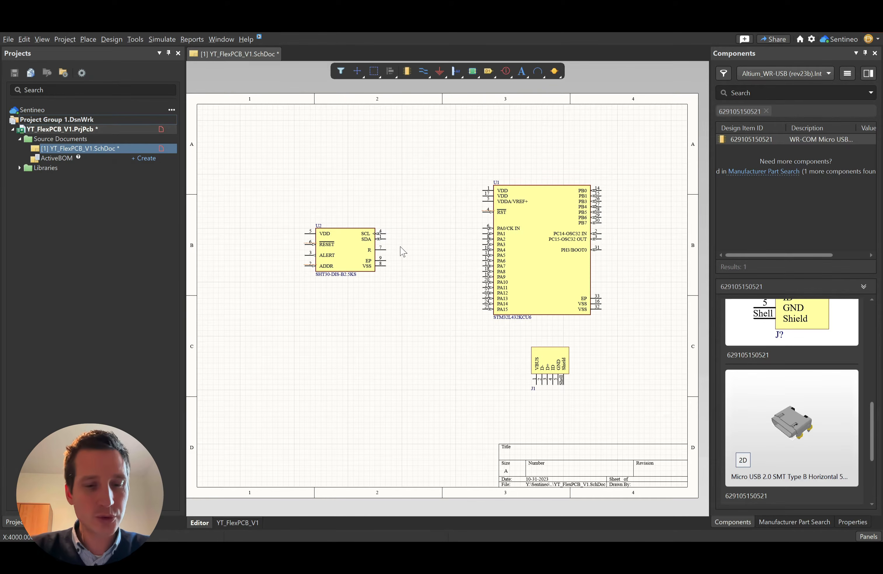
Step: Save the schematic and add a new PCB document to the YT_FlexPCB_V1 project
key("ctrl+s")
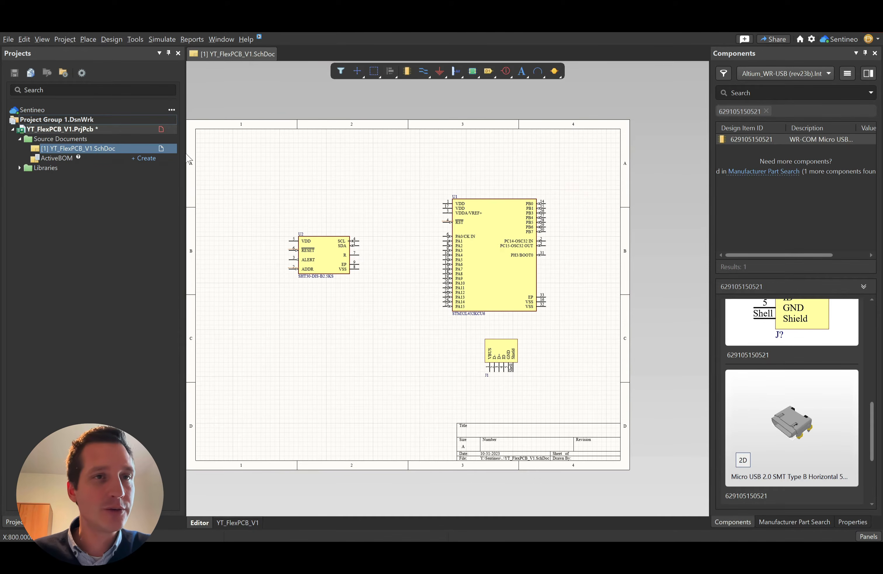
right_click(95, 128)
mouse_move(168, 161)
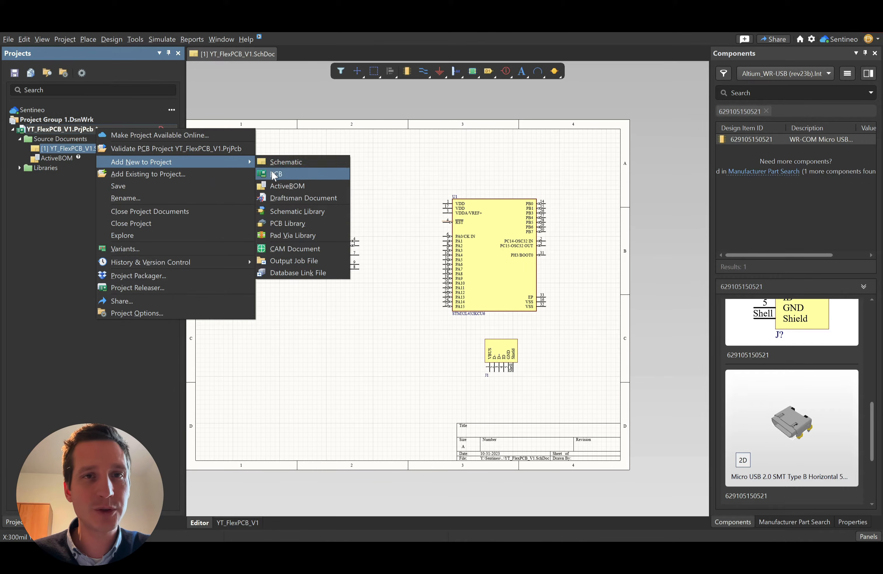
left_click(271, 171)
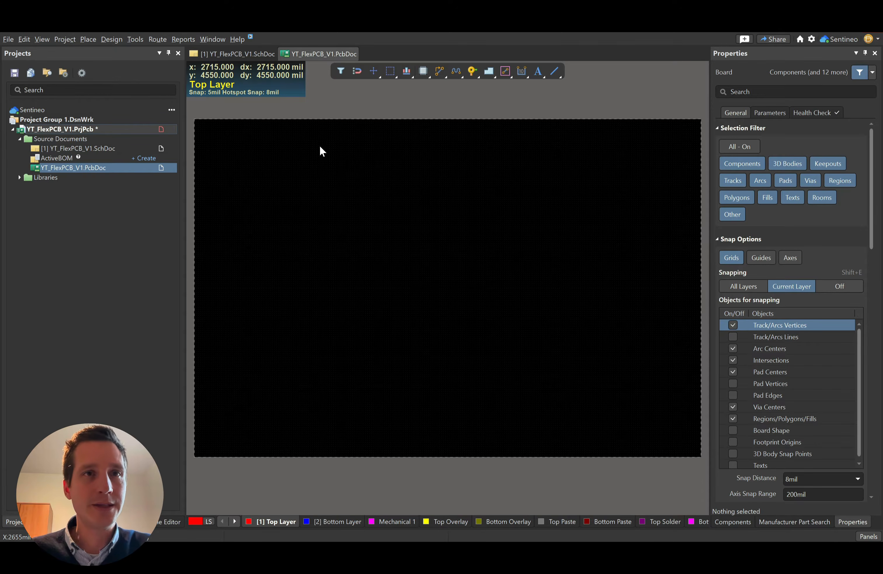
Step: Import the project changes into the PCB, validating and executing the change order that adds J1, U1, U2 and the component class
left_click(113, 39)
left_click(130, 62)
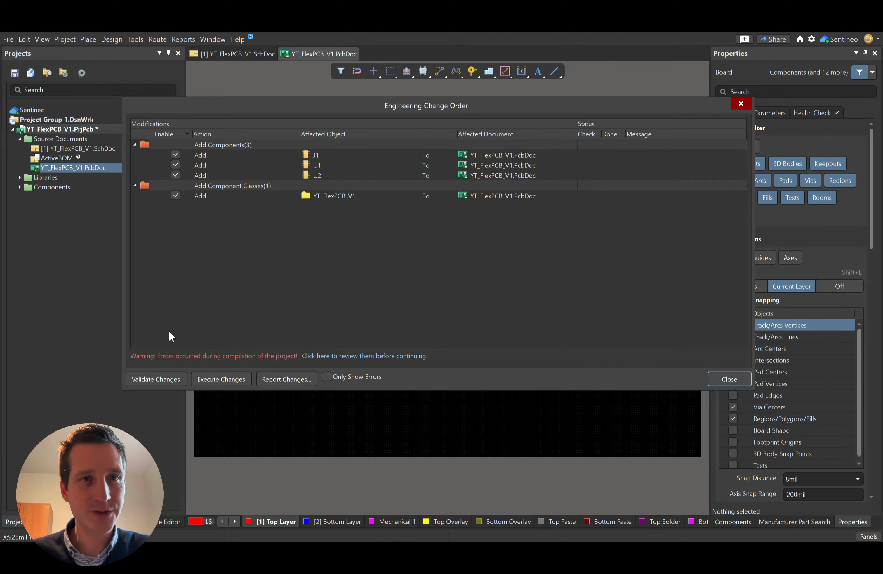
left_click(158, 379)
left_click(225, 379)
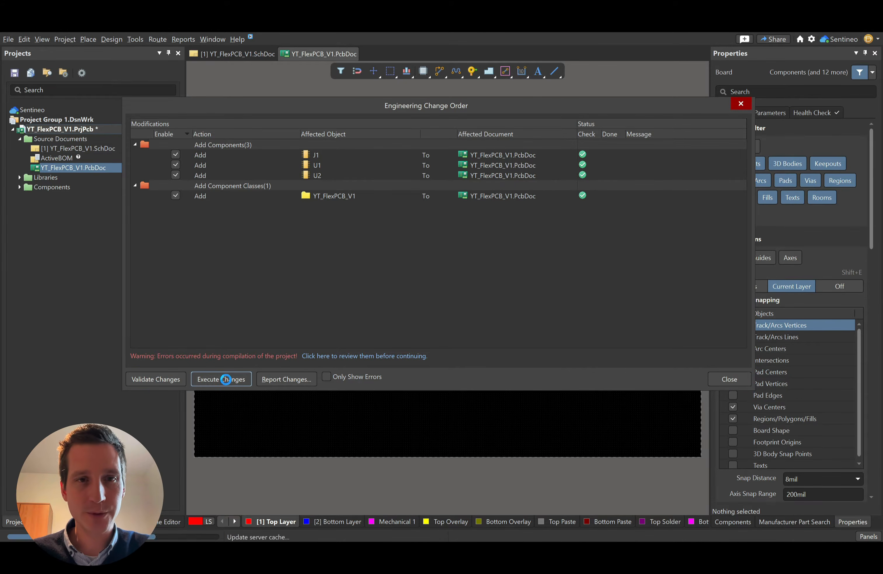
left_click(726, 379)
Step: Move J1, U1 and U2 onto the board, with U1 above the rotated J1 and U2 apart from them, and check the placement in 3D
scroll(399, 352, "up", 4, "ctrl")
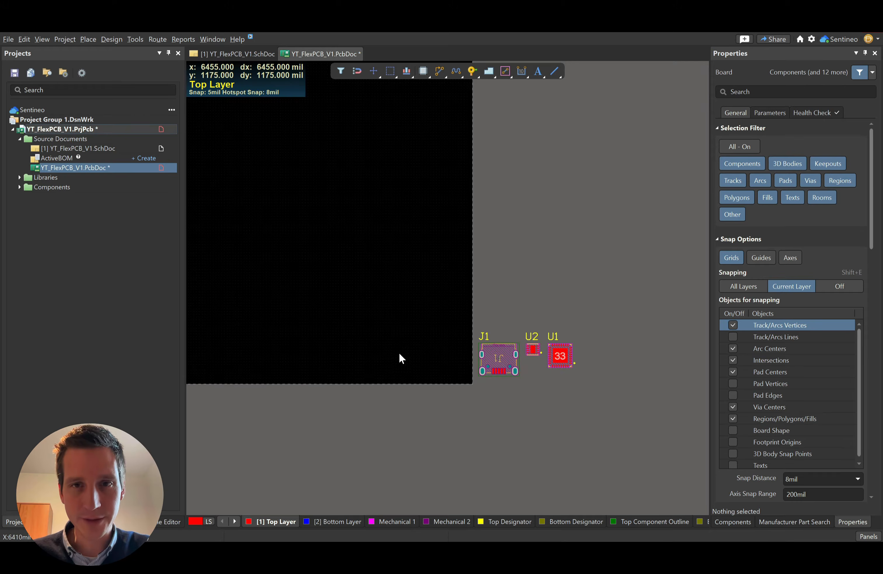
left_click_drag(577, 371, 475, 310)
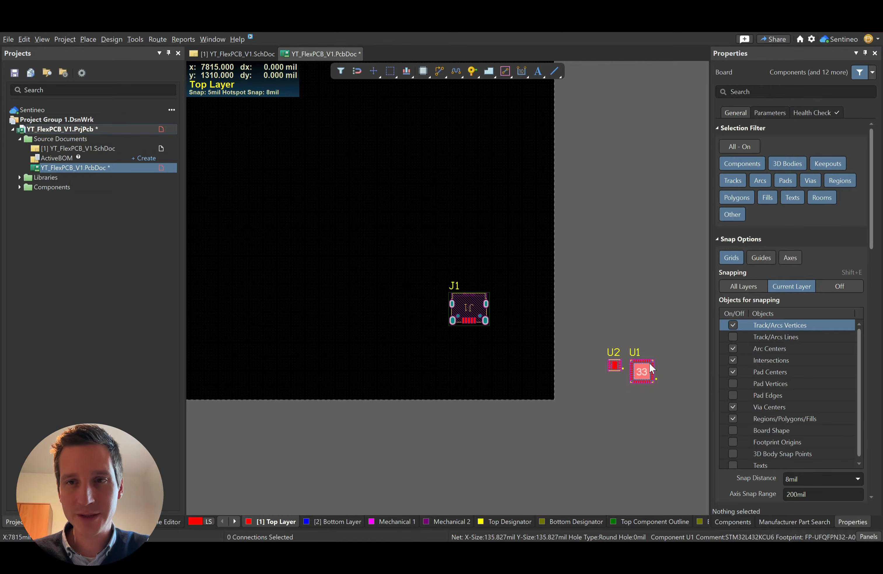
left_click_drag(650, 365, 478, 248)
key("3")
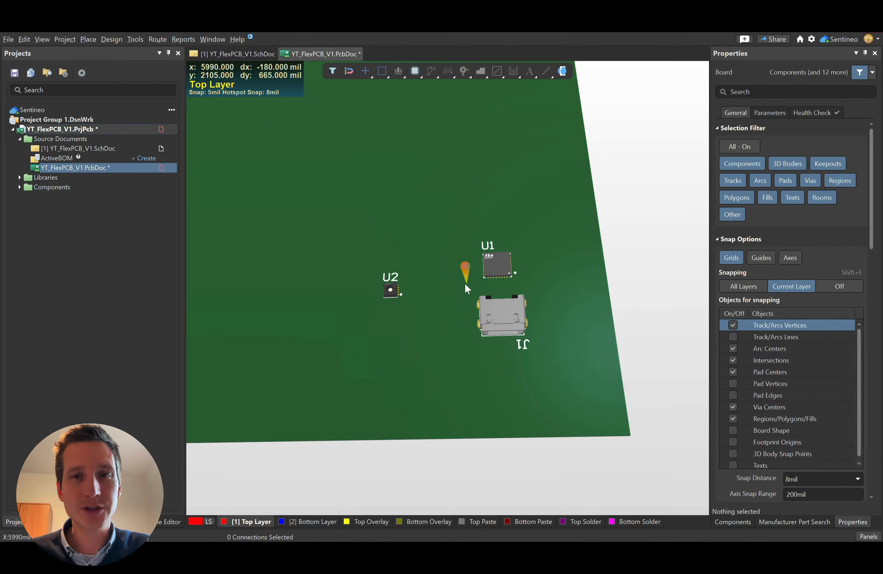
key("2")
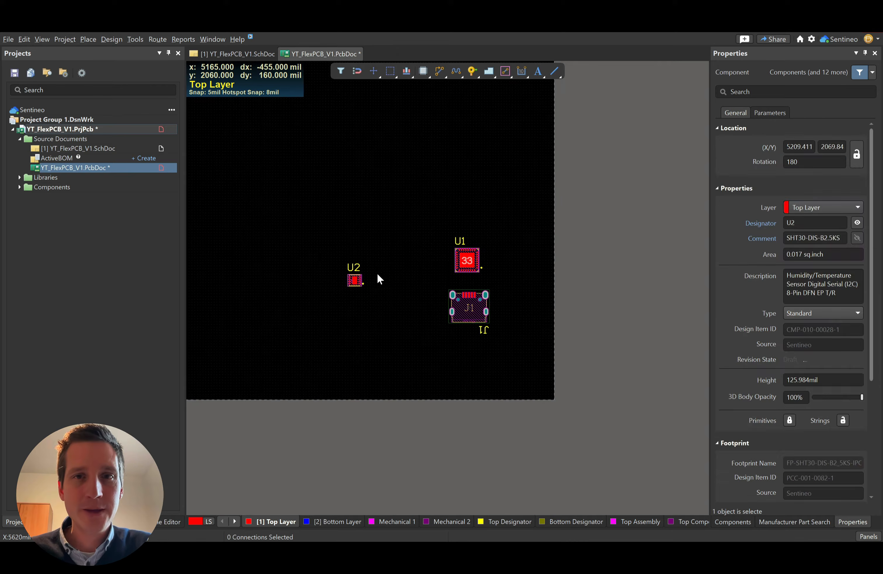
Step: Edit the board shape in board planning mode, sliding its edges inward to form a small rectangle around the three components
key("1")
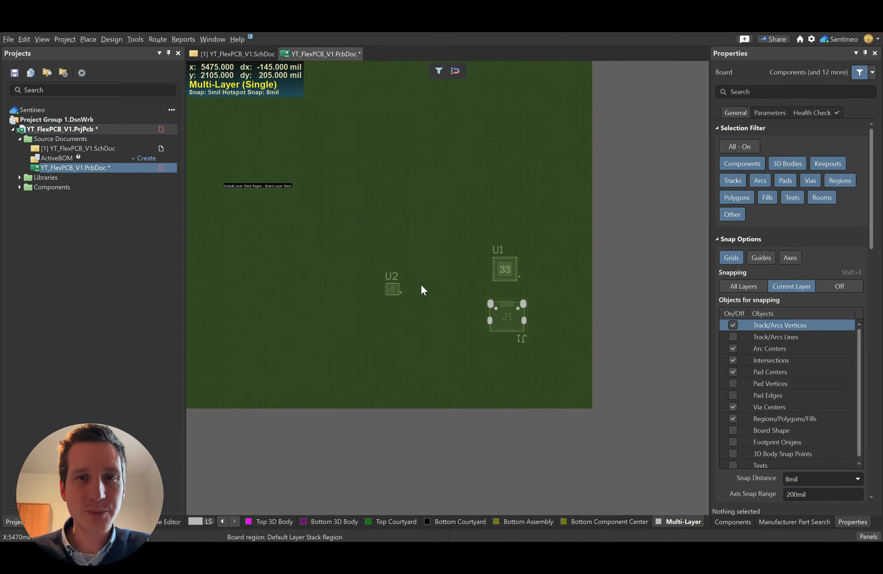
right_click_drag(362, 210, 485, 255)
scroll(484, 254, "down", 1, "ctrl")
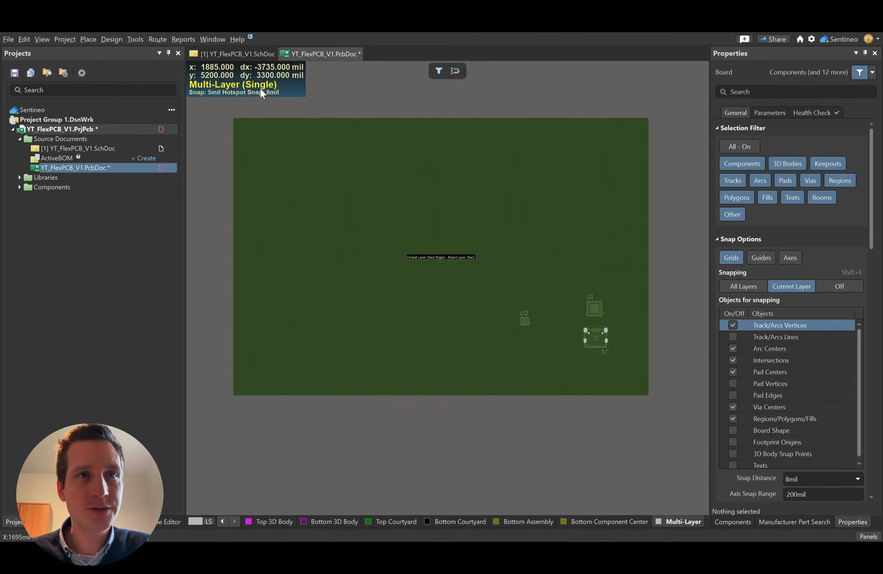
left_click(113, 38)
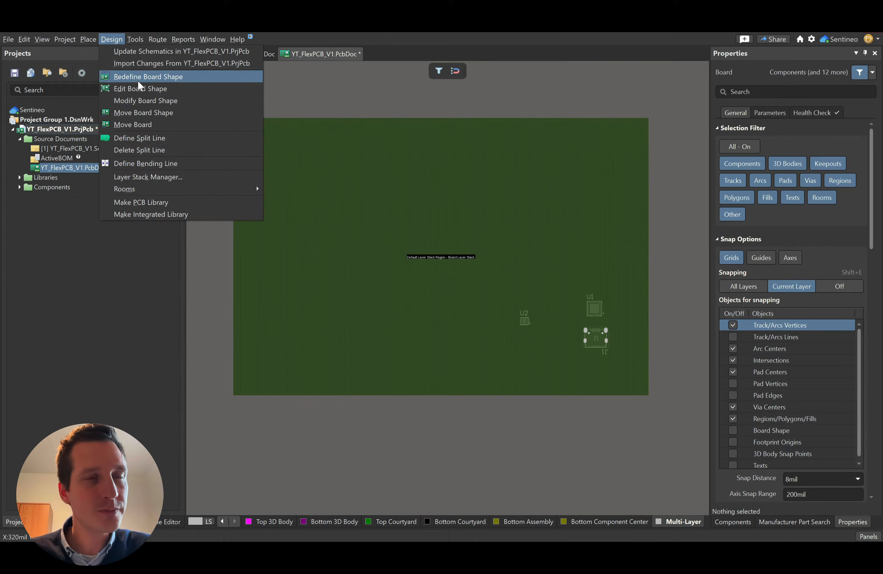
left_click(131, 89)
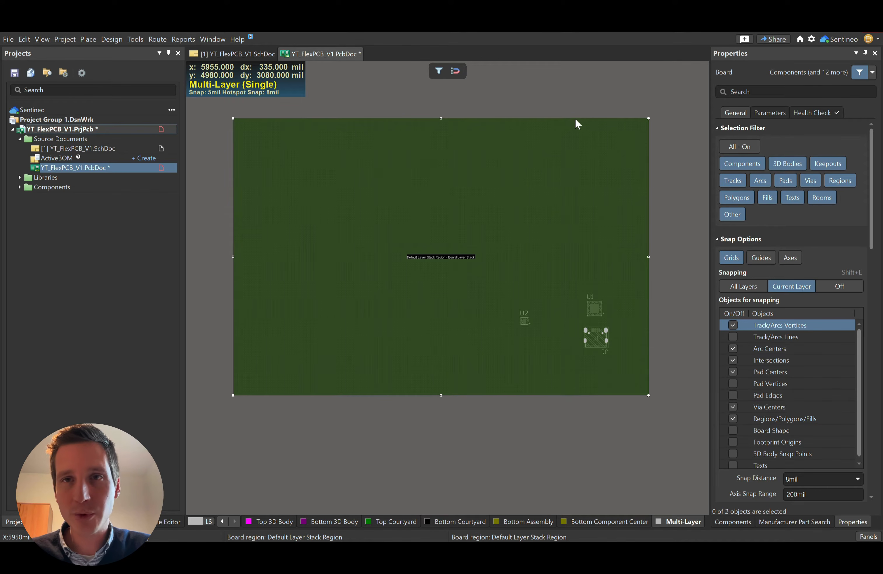
left_click_drag(572, 118, 571, 290)
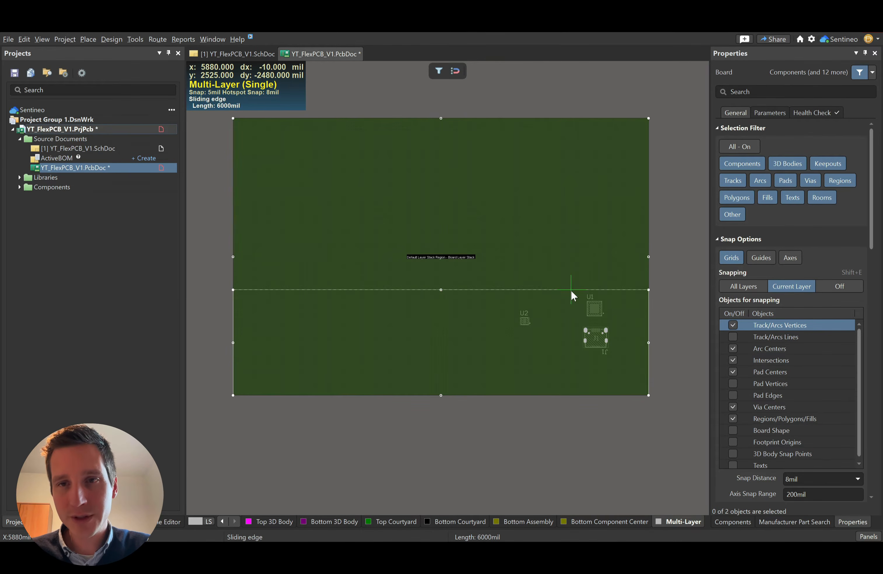
key("2")
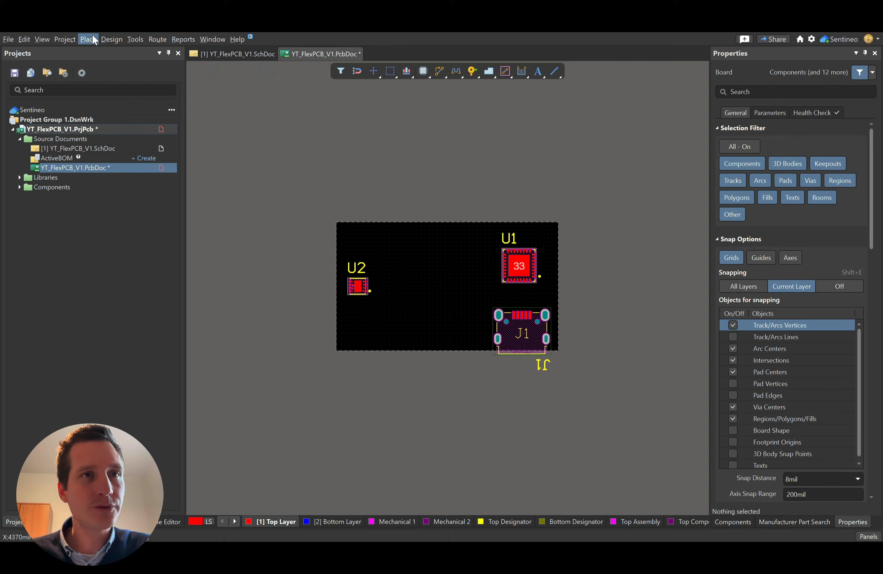
Step: Add one plane layer with dielectrics below the Top Layer in the Layer Stack Manager
left_click(109, 39)
left_click(270, 151)
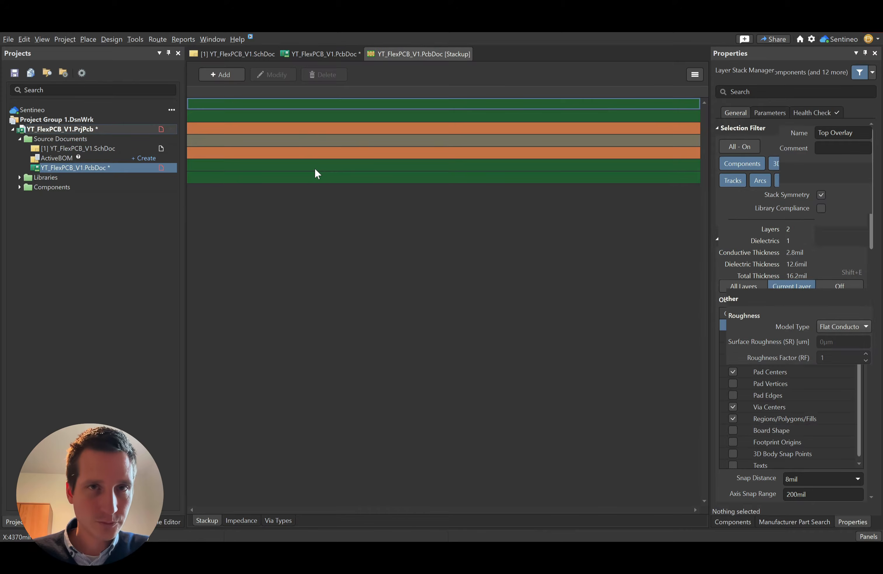
left_click(240, 130)
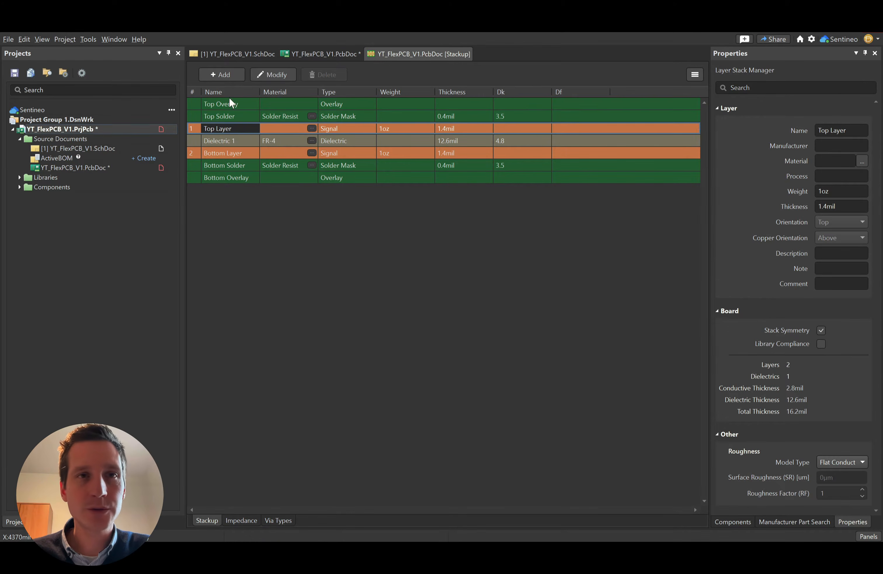
left_click(222, 75)
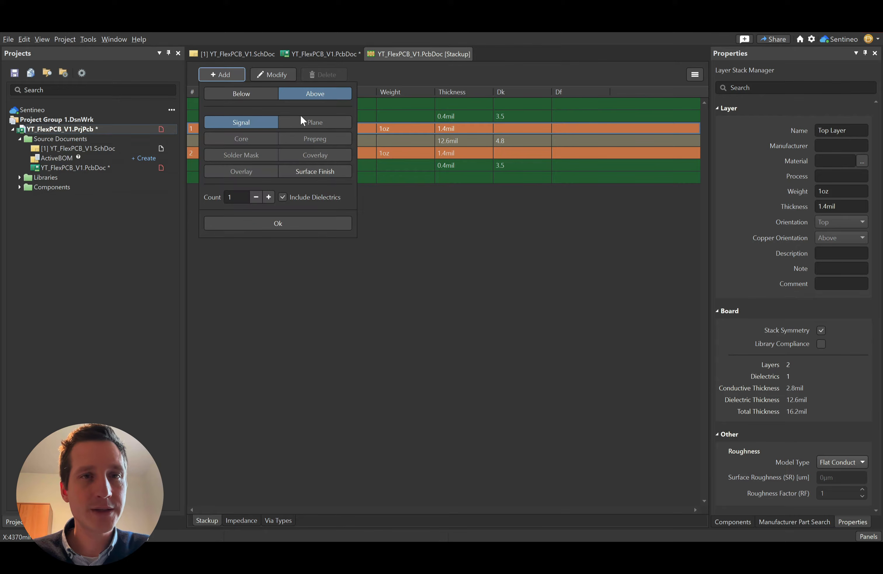
left_click(242, 95)
left_click(317, 122)
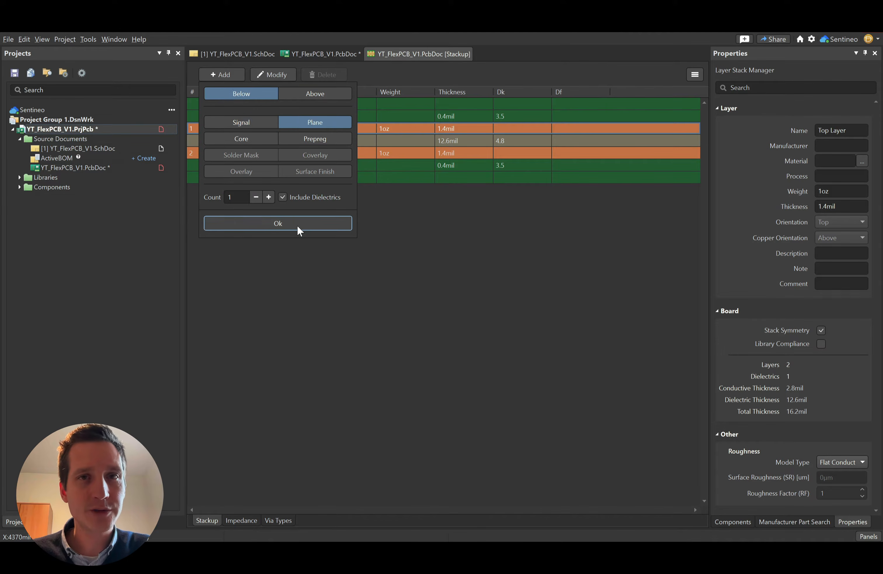
left_click(298, 225)
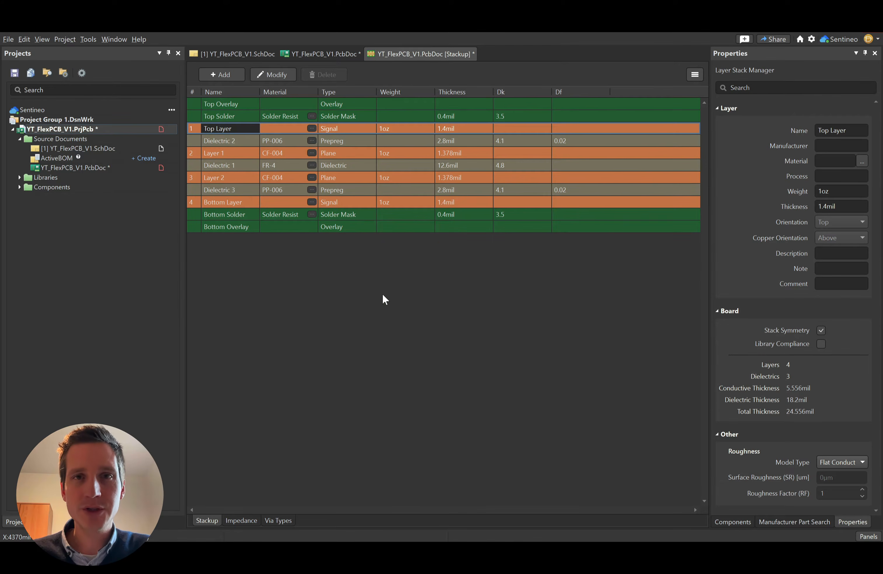
Step: Enable the Rigid/Flex feature and create a second substack named Flex, marked as a flex stack
left_click(693, 74)
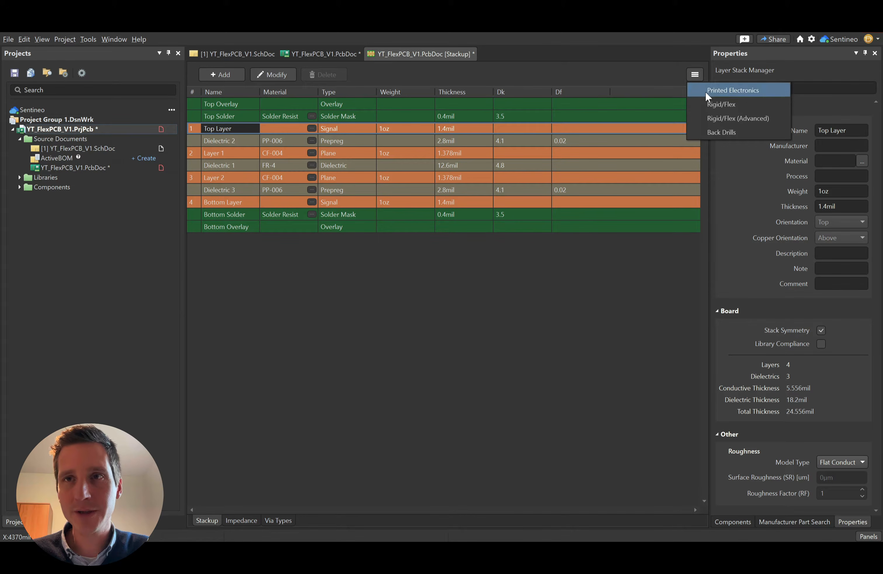
left_click(707, 104)
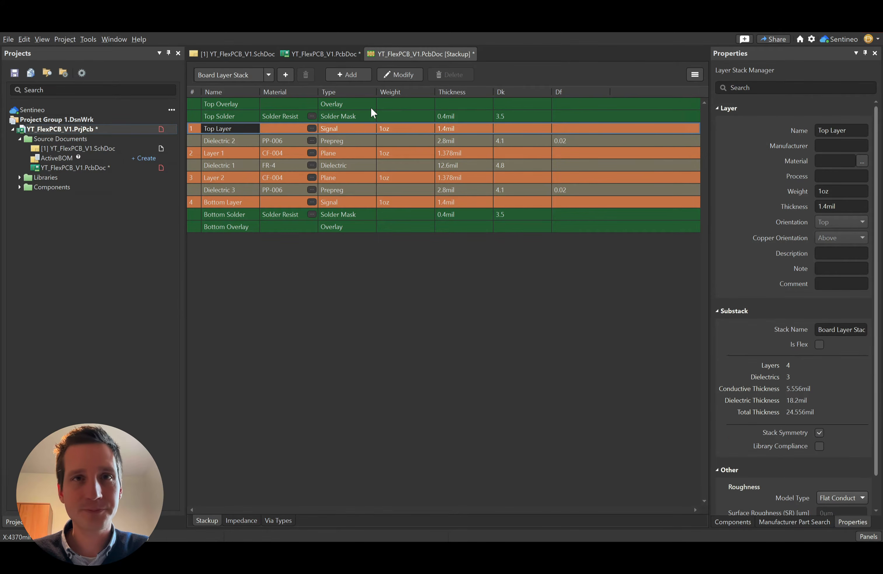
left_click(286, 74)
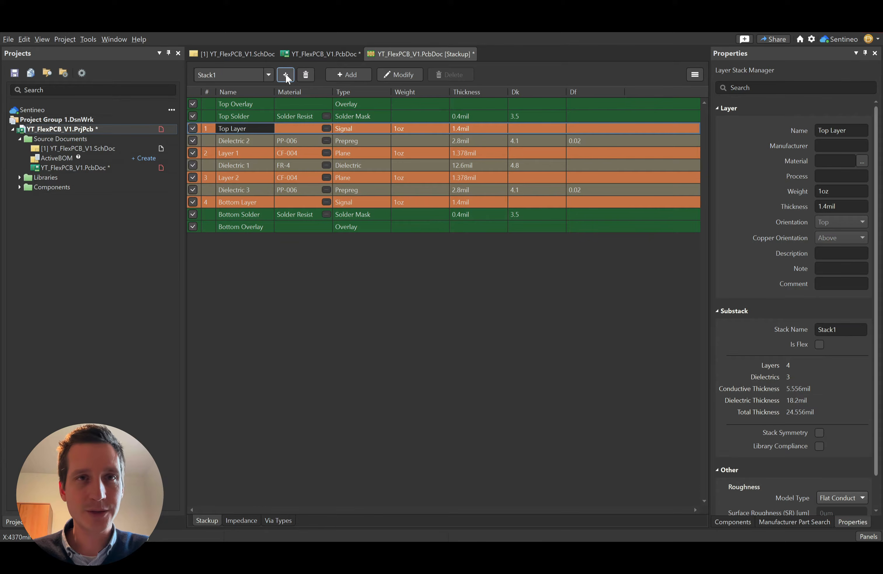
left_click(834, 329)
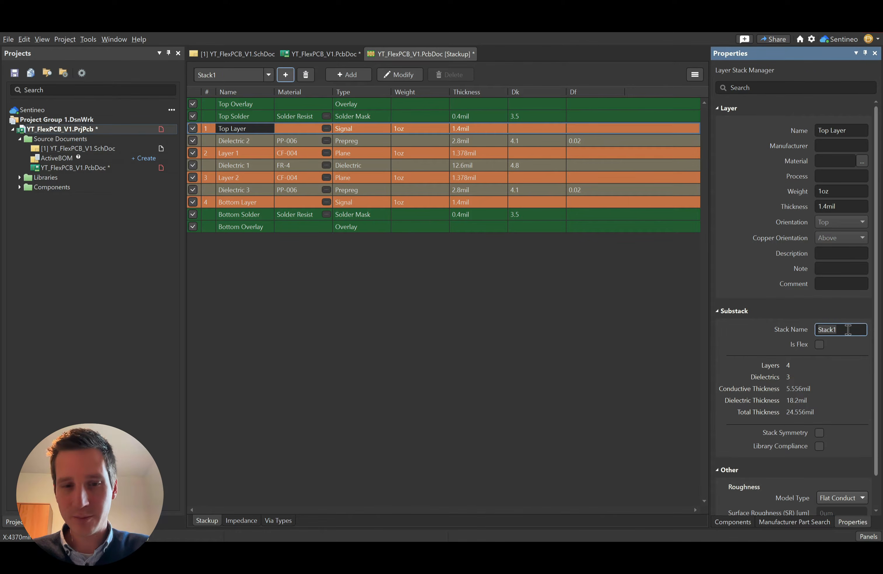
type("Flex")
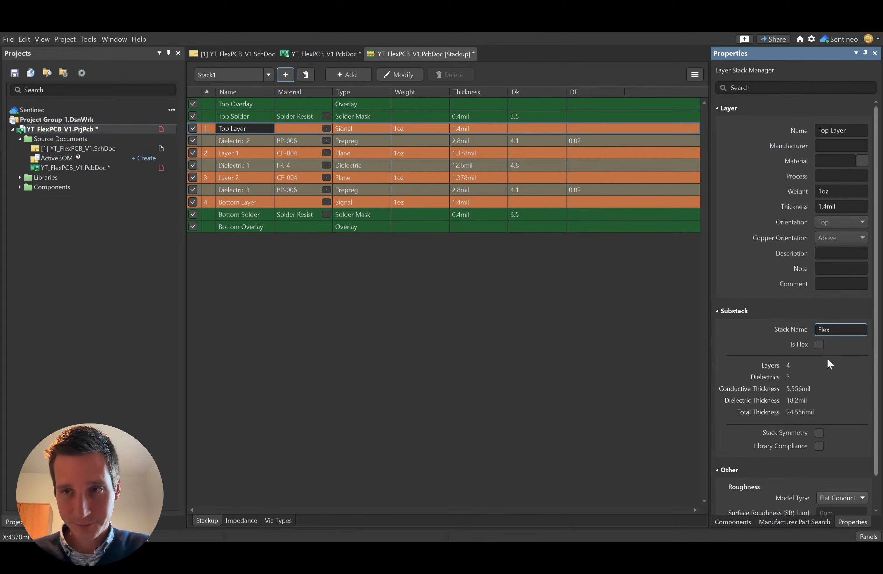
left_click(820, 344)
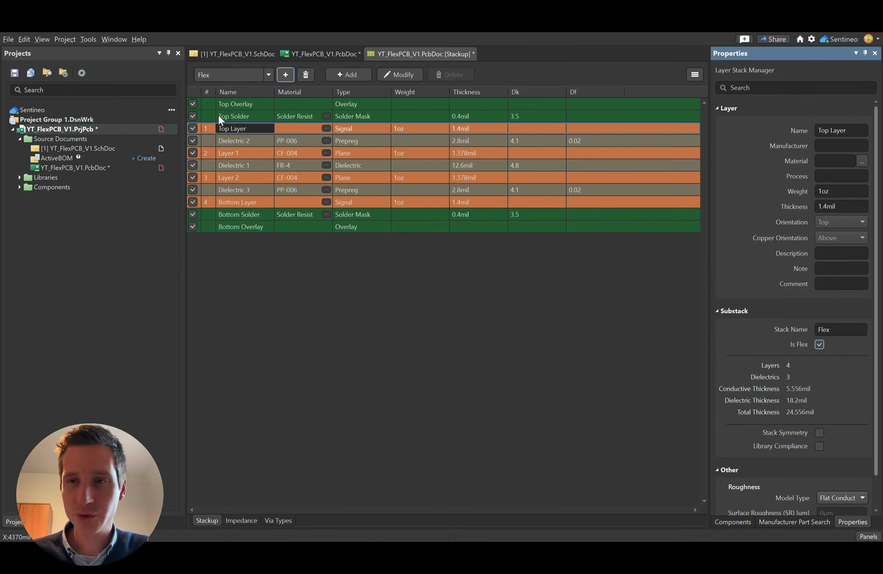
Step: Exclude every layer from the Flex substack except Layer 2, Dielectric 3 and Bottom Layer
left_click(193, 104)
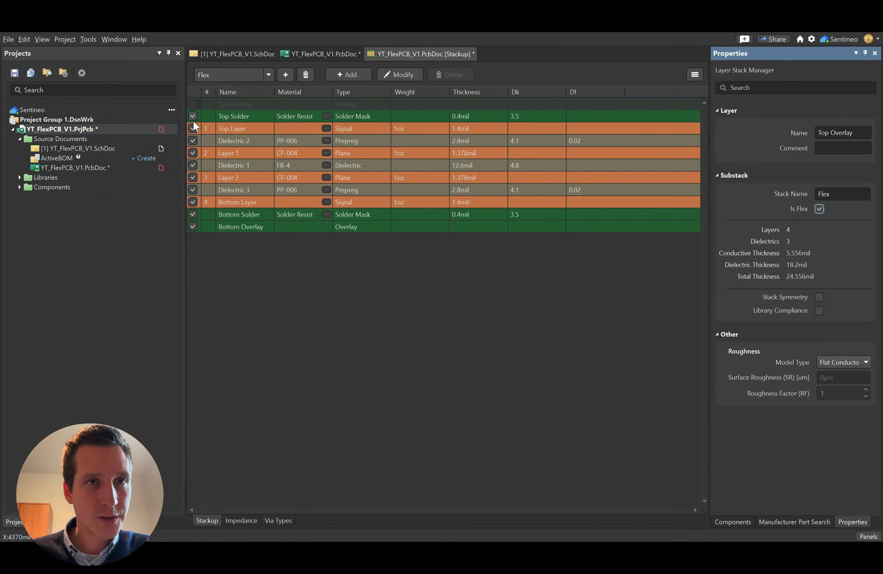
left_click(193, 120)
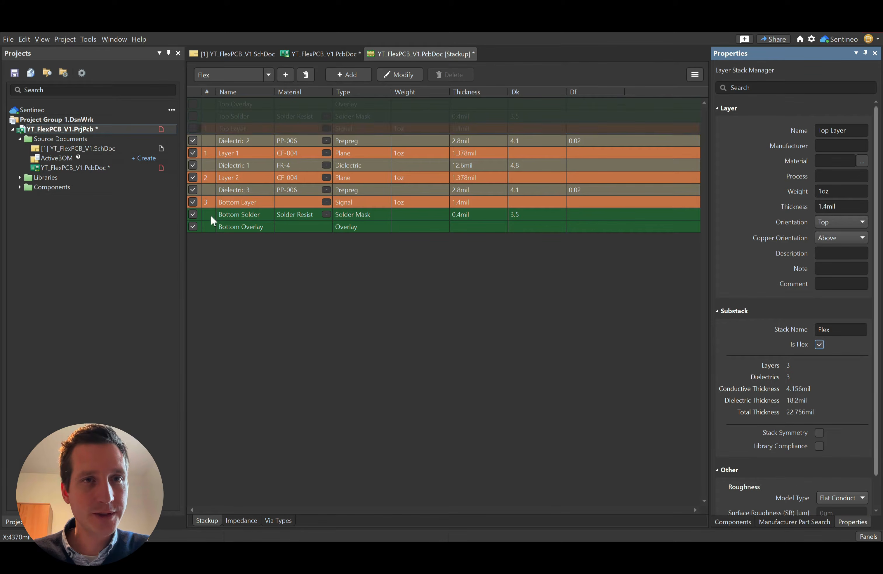
key("space")
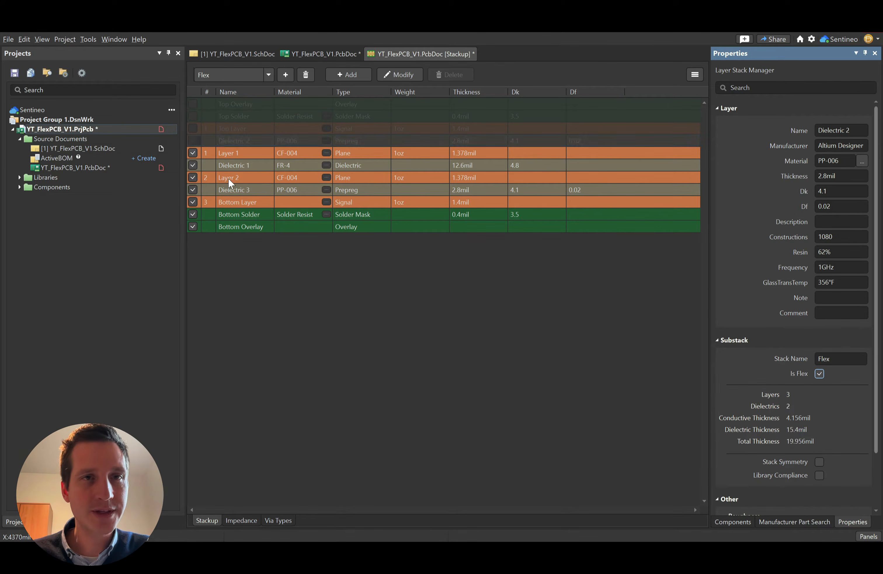
key("Down")
key("space")
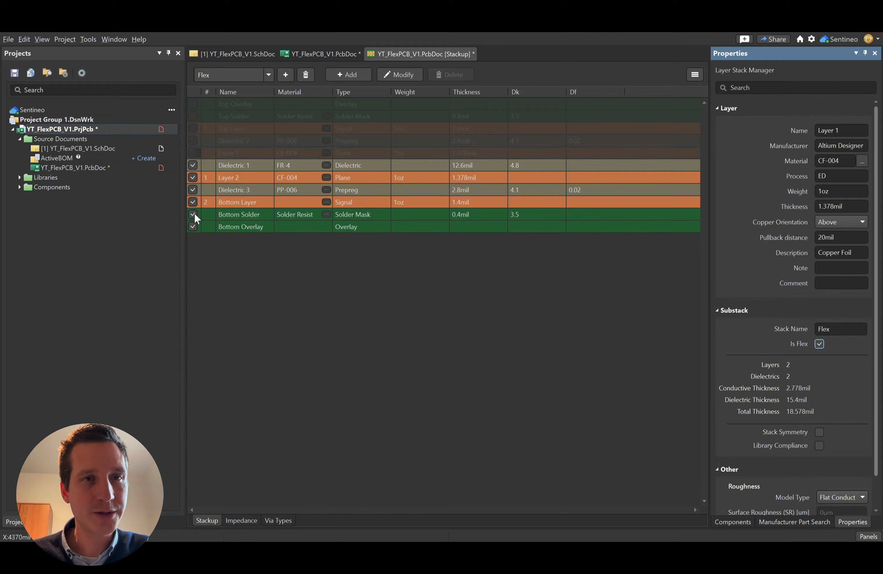
key("Down")
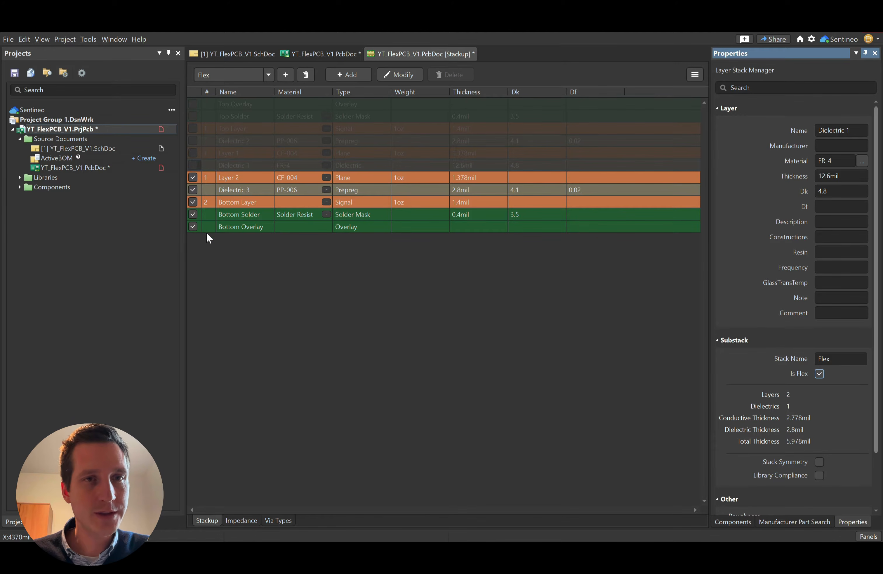
key("space")
key("Down")
key("space")
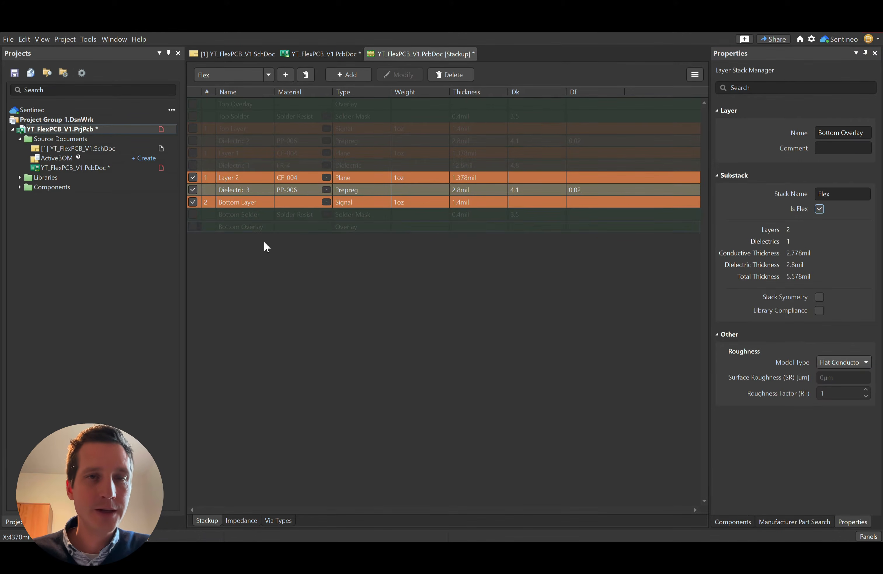
Step: Insert a coverlay above Layer 2 in the Flex substack, and an overlay above that top coverlay
right_click(247, 175)
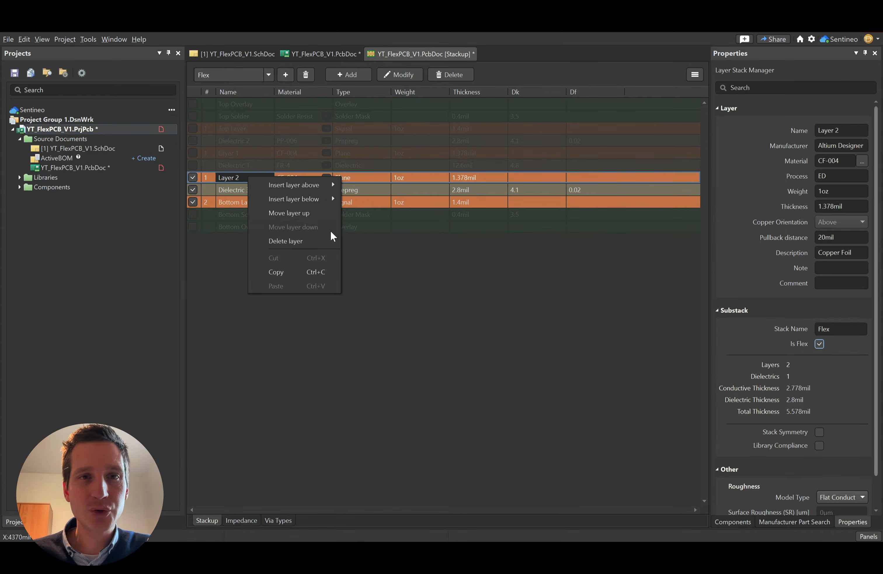
mouse_move(312, 184)
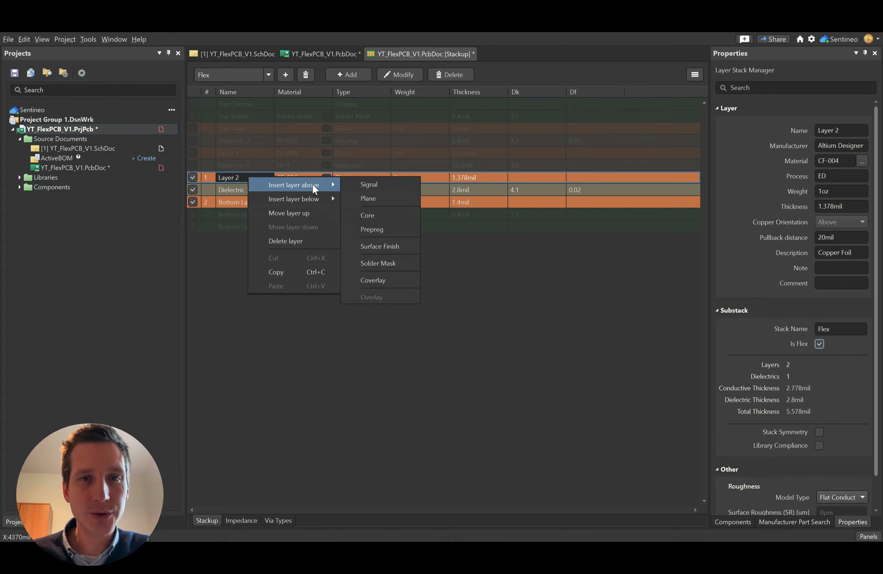
left_click(370, 278)
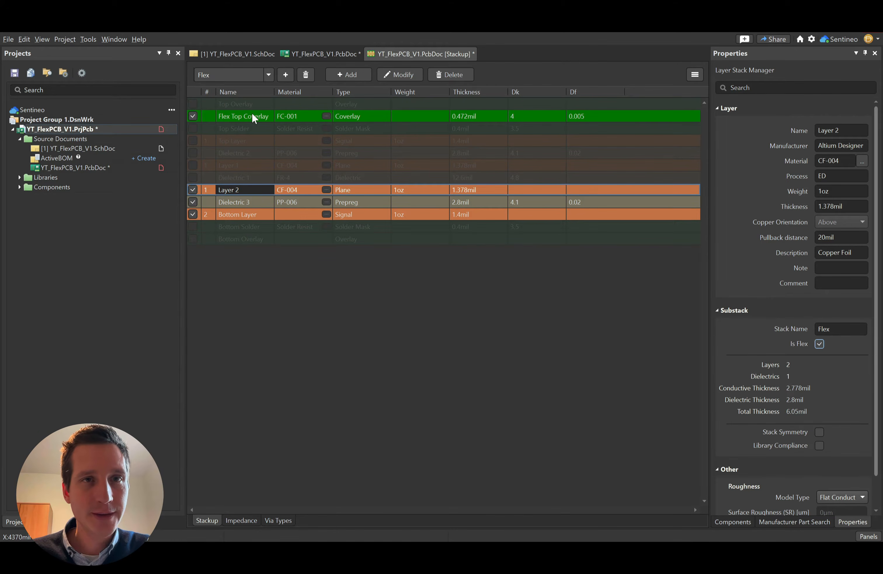
right_click(247, 116)
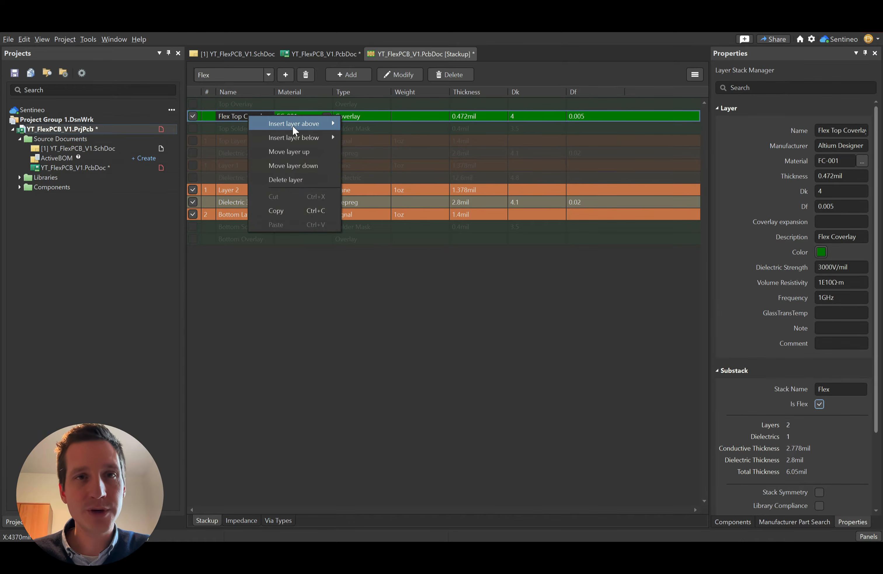
mouse_move(293, 124)
left_click(375, 236)
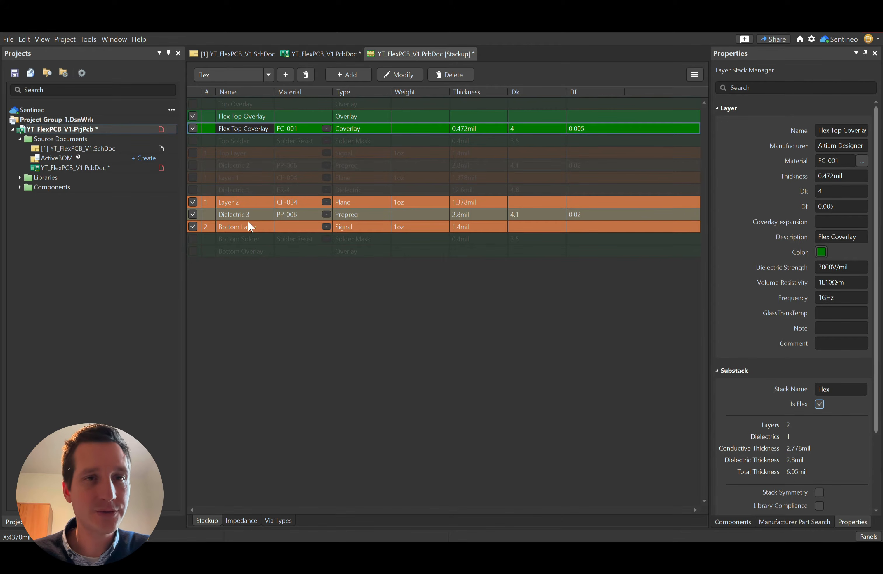
Step: Insert a coverlay below Bottom Layer with an overlay beneath it in the Flex substack, and save the stackup
right_click(251, 228)
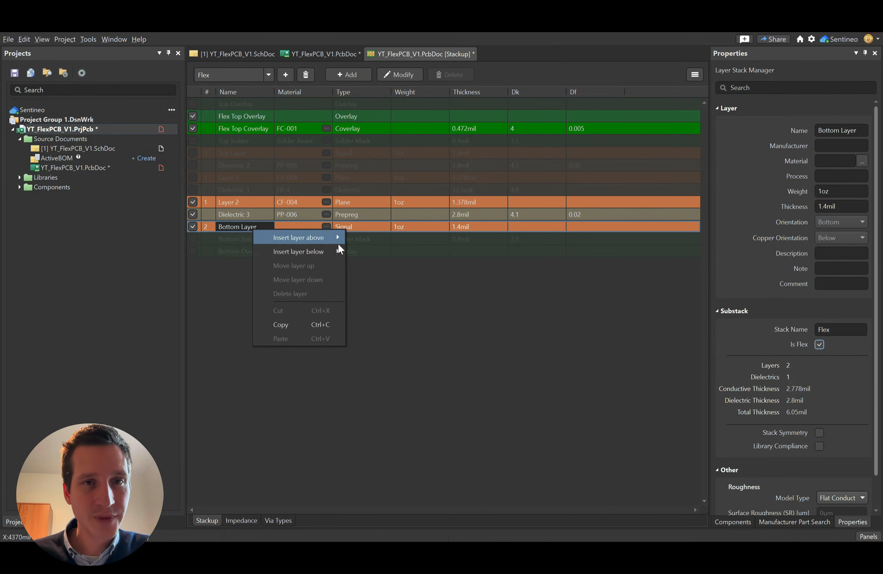
mouse_move(309, 250)
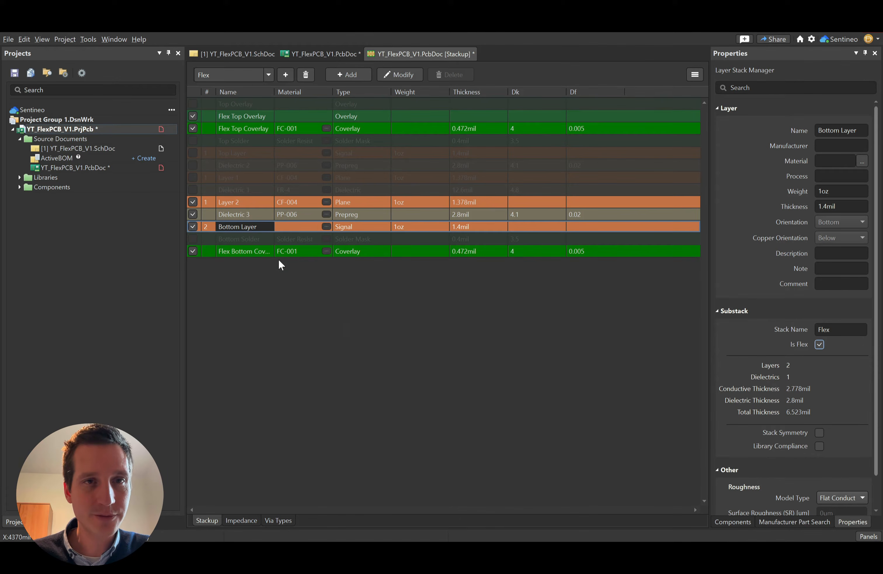
right_click(243, 250)
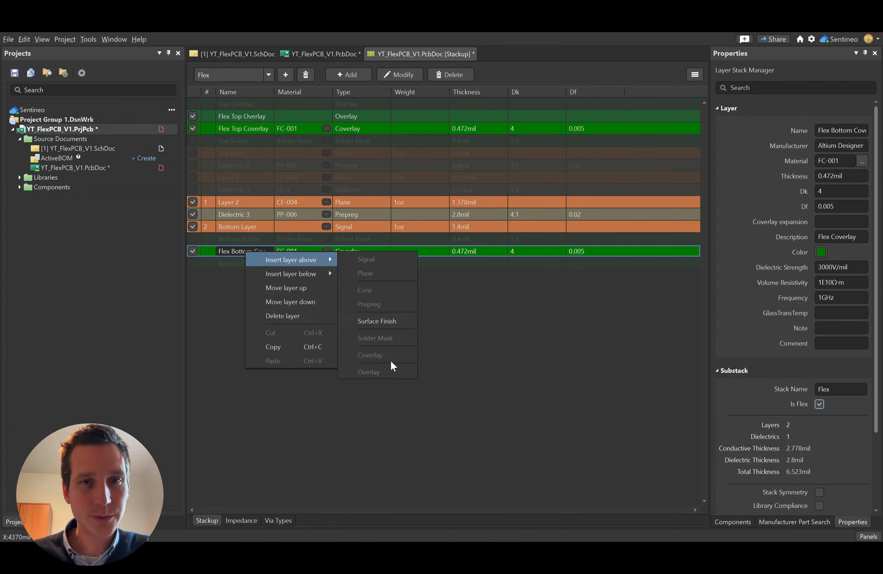
mouse_move(278, 273)
left_click(372, 385)
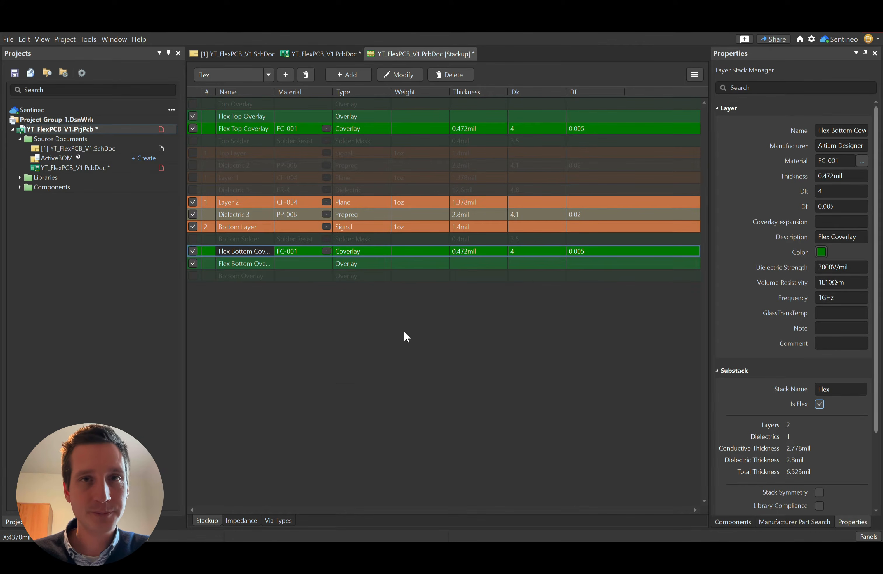
key("ctrl+s")
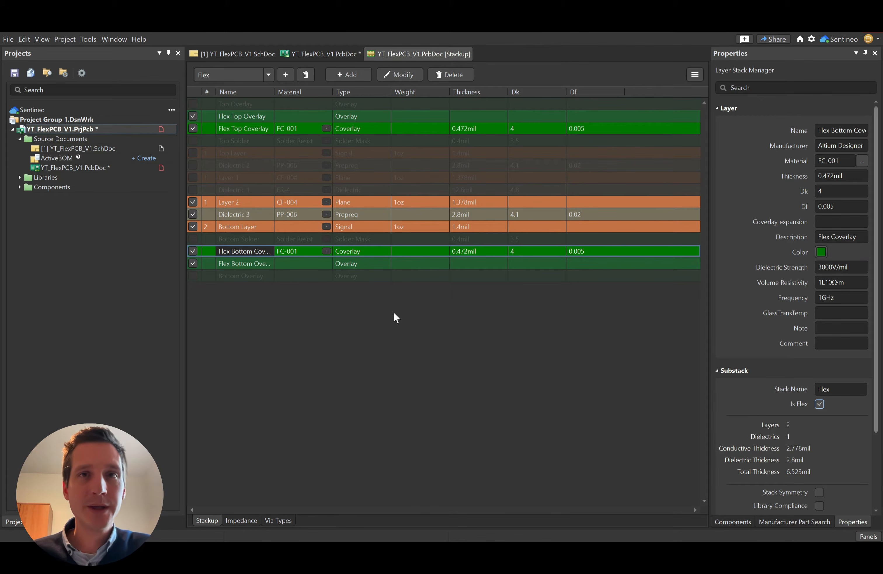
Step: In the PCB document's board planning mode, define a vertical split line across the full board height just right of U2
left_click(321, 54)
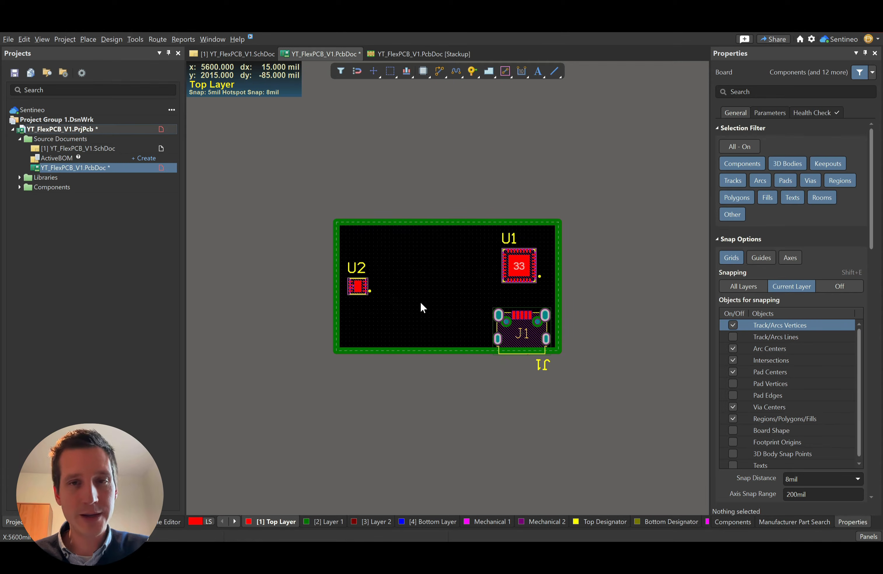
scroll(423, 303, "up", 3, "ctrl")
right_click_drag(433, 288, 386, 298)
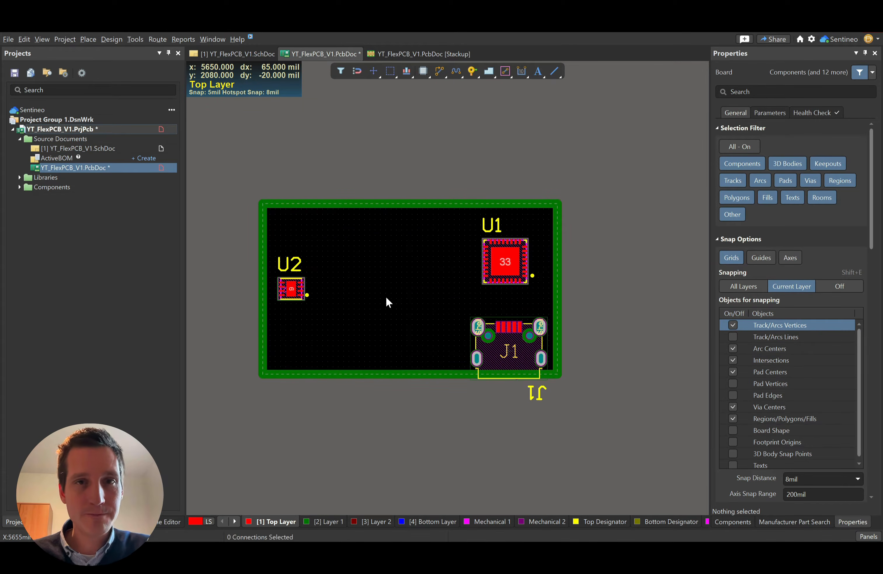
key("1")
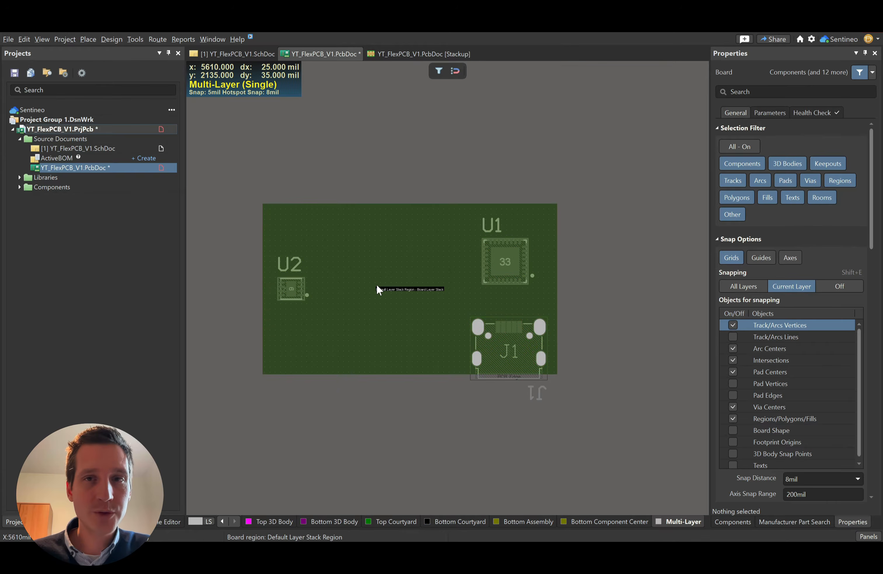
left_click(114, 40)
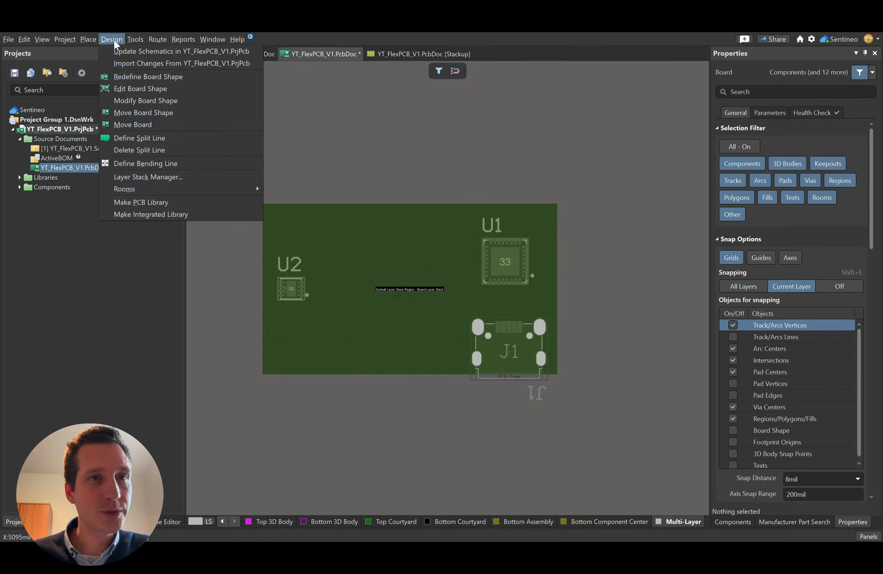
left_click(156, 140)
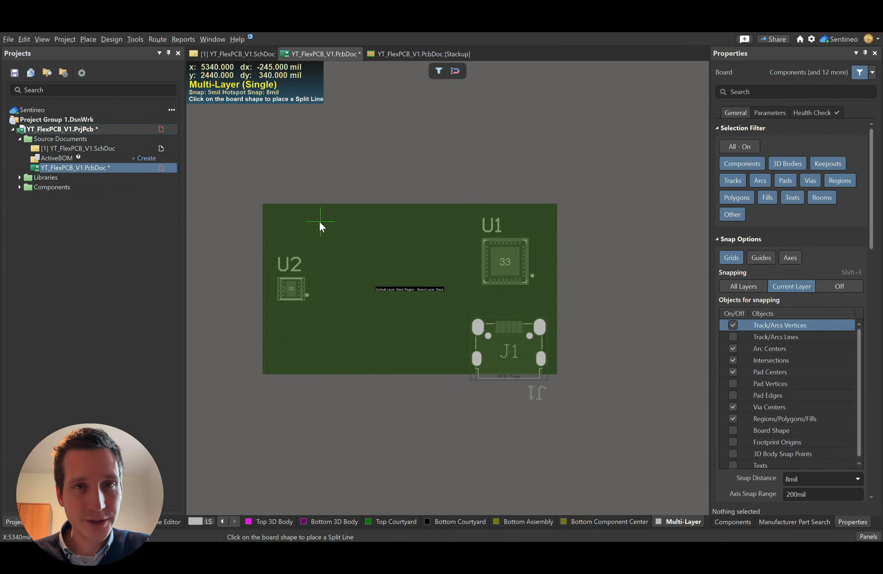
left_click(317, 203)
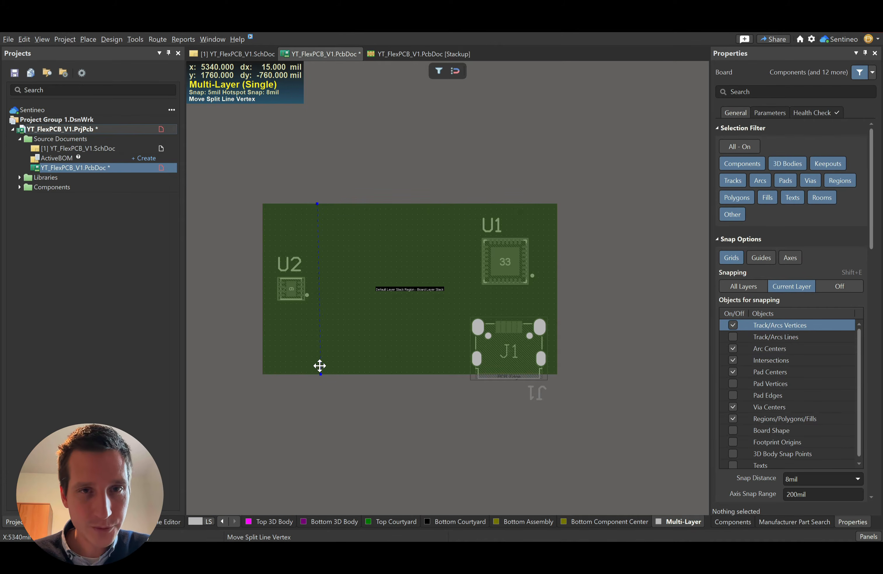
left_click(316, 365)
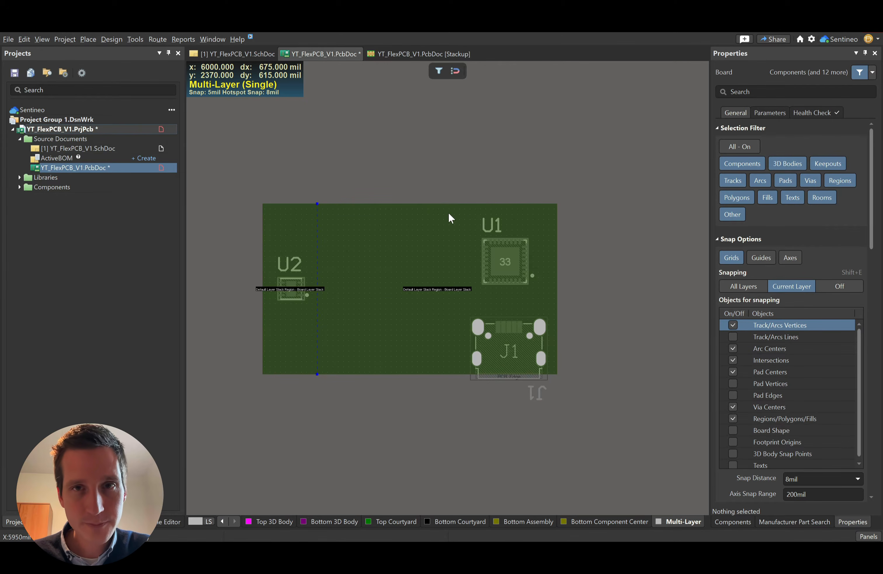
Step: Define a second vertical split line across the board just left of U1 and J1, and check the board in 3D
left_click(112, 40)
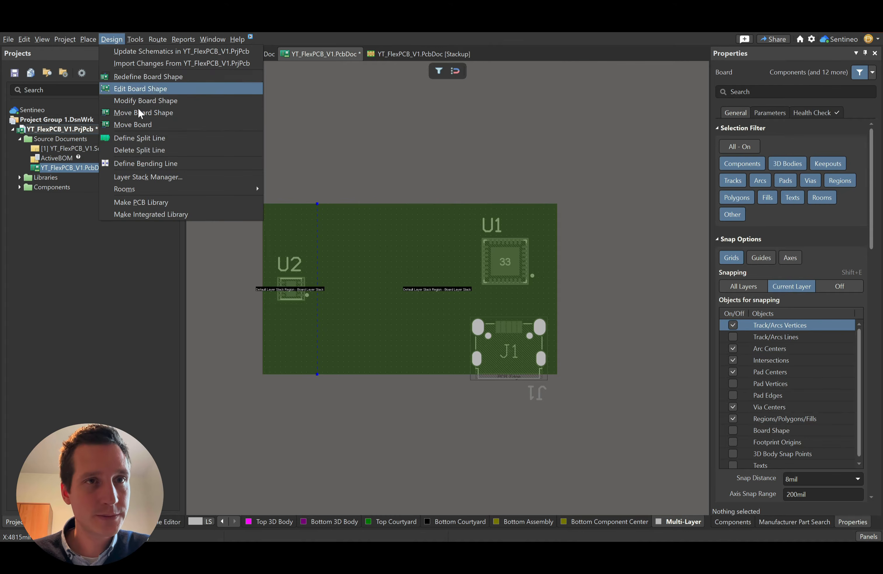
left_click(143, 139)
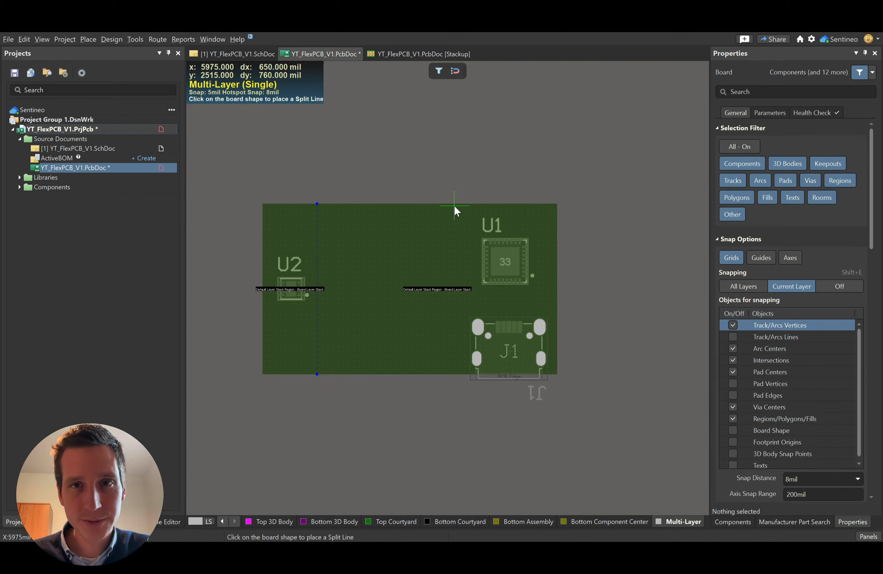
left_click(464, 372)
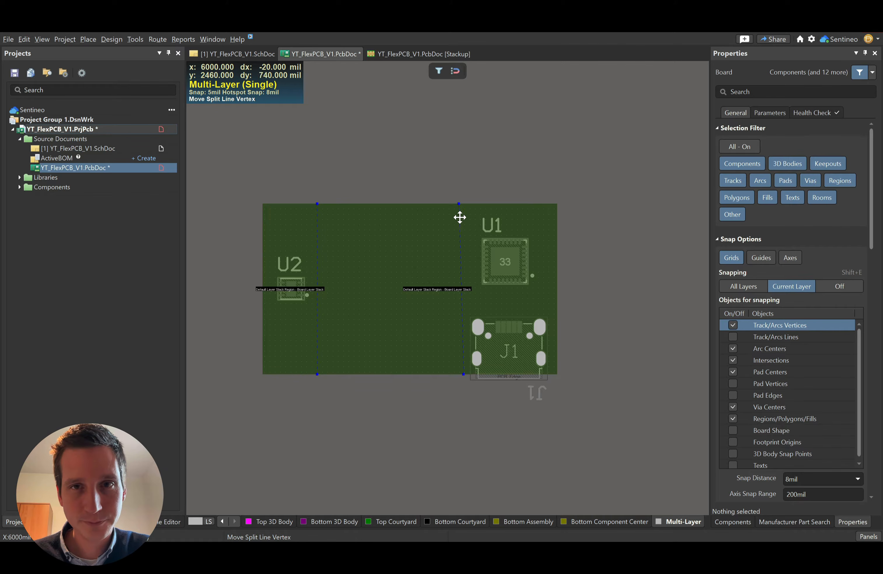
left_click(464, 207)
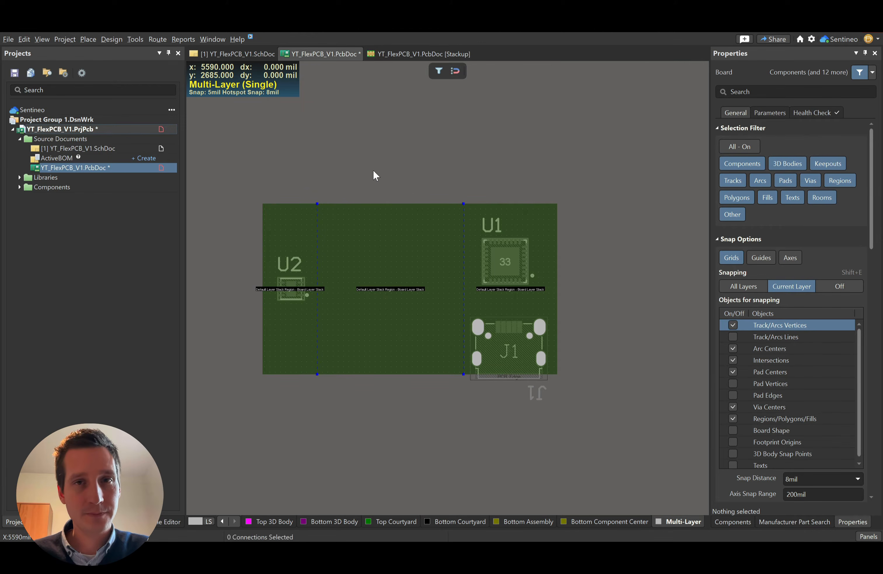
key("2")
key("3")
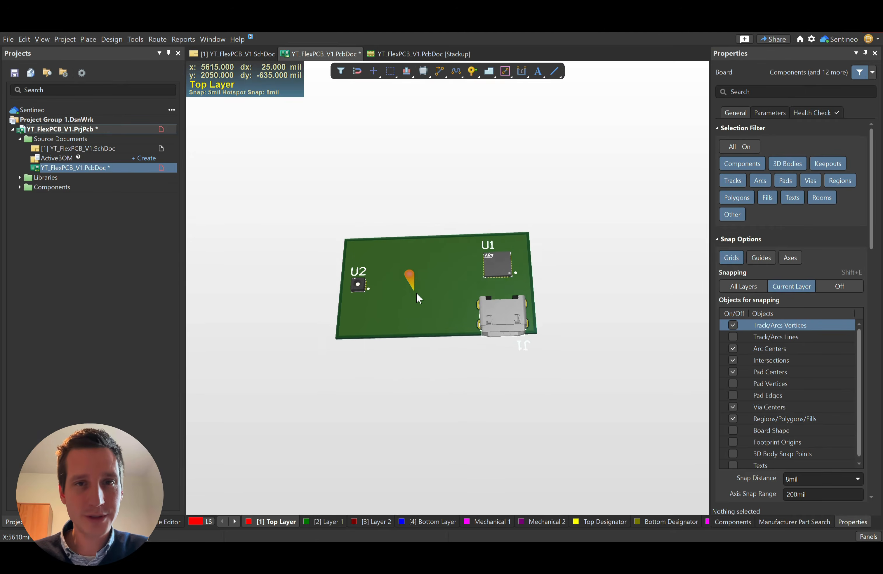
scroll(415, 299, "up", 2, "ctrl")
mouse_move(442, 302)
right_mouse_down("shift")
mouse_move(446, 359)
mouse_move(446, 243)
mouse_move(440, 298)
right_mouse_up("shift")
key("2")
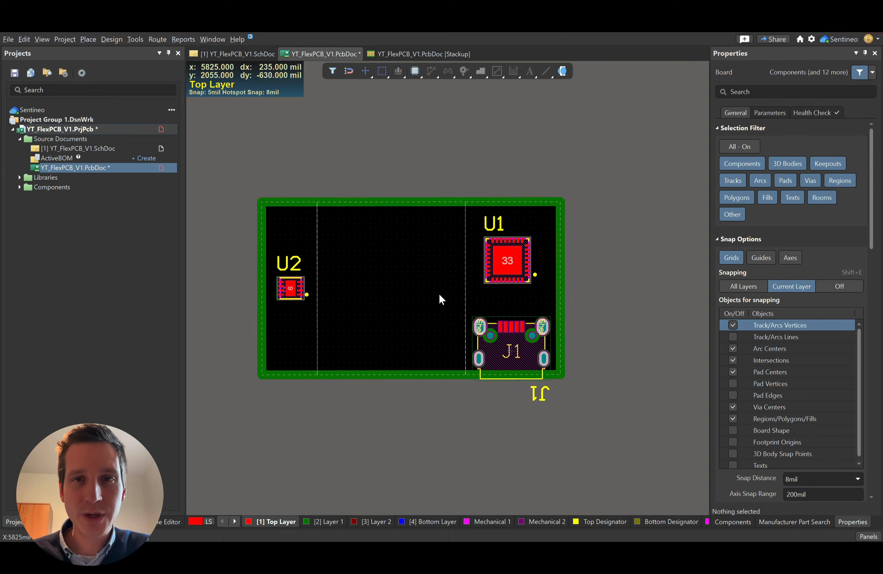
Step: In board planning mode, name the board region containing U2 RigidLeft and turn off its 3D Locked option
key("1")
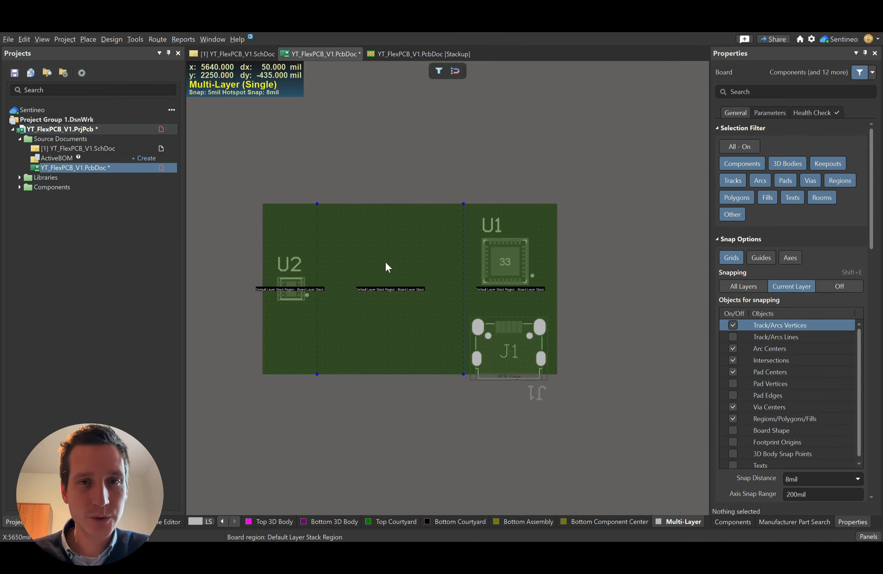
double_click(281, 229)
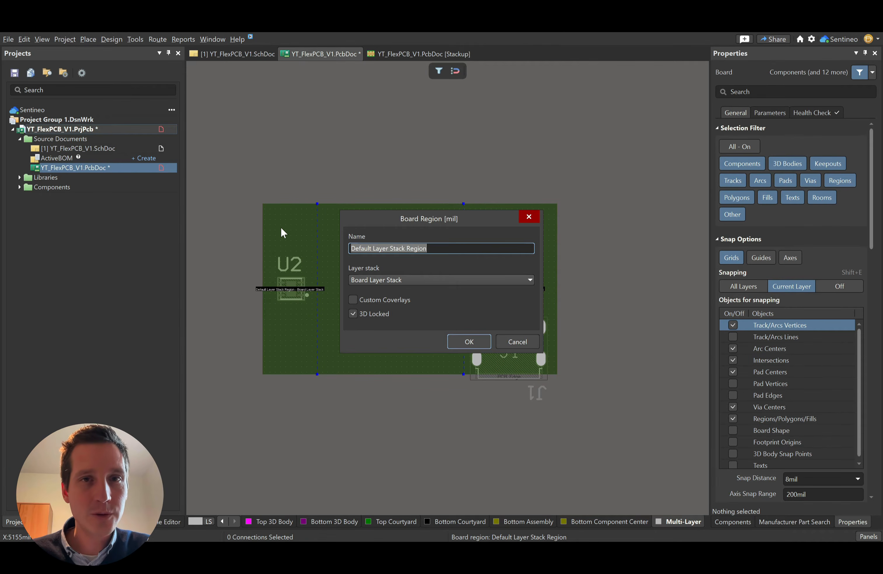
type("Rigi")
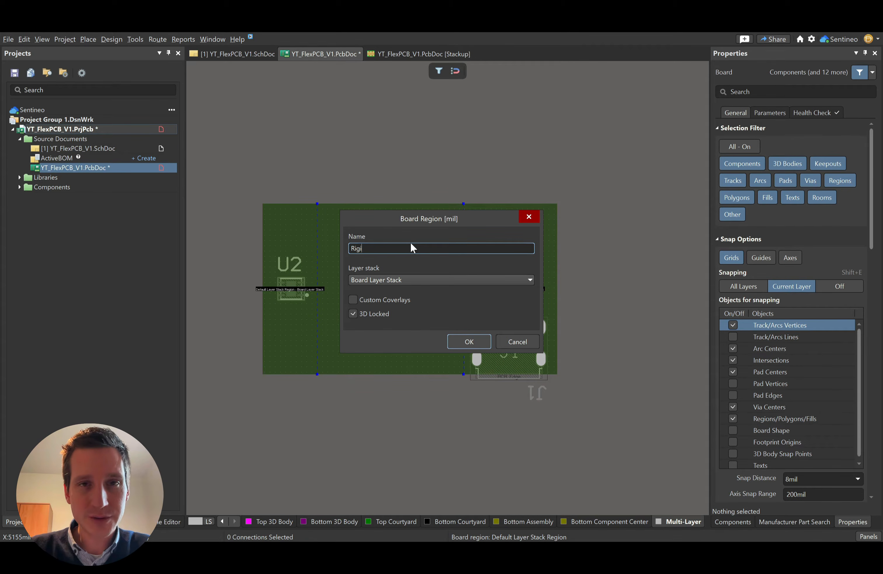
type("dLeft")
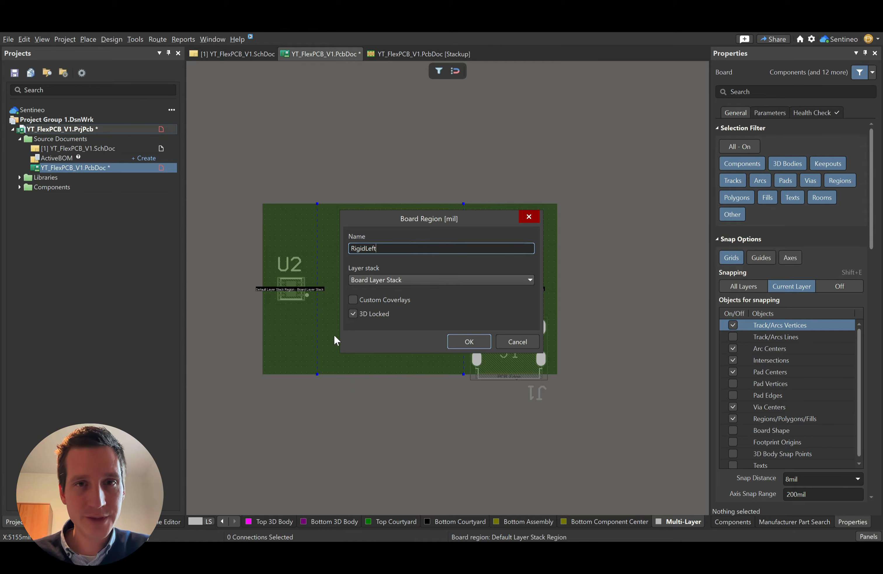
left_click(353, 313)
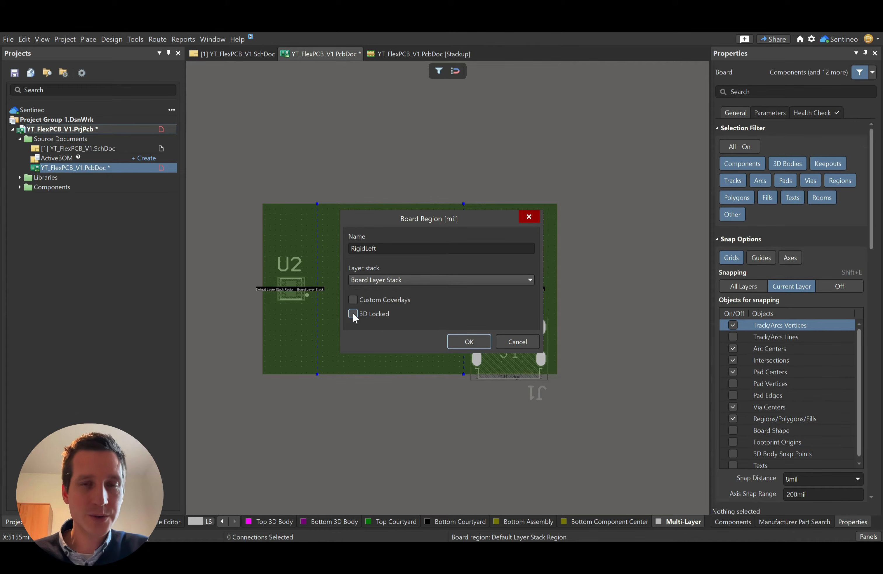
left_click(468, 341)
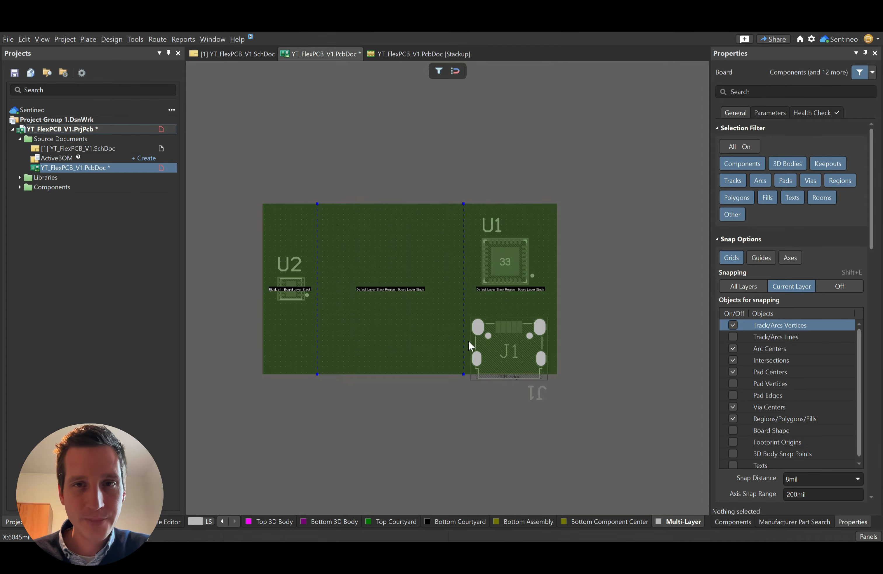
Step: Name the board region containing U1 and J1 RigidRight, keeping the Board Layer Stack
double_click(539, 225)
type("RigidRight")
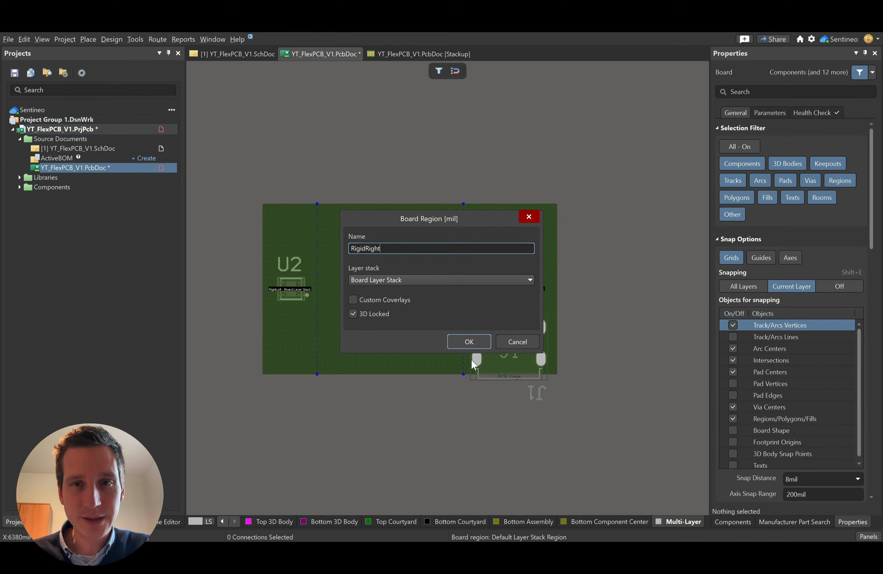
left_click(472, 343)
Step: Assign the Flex layer stack to the middle board region without 3D lock and name the region Flex
double_click(396, 265)
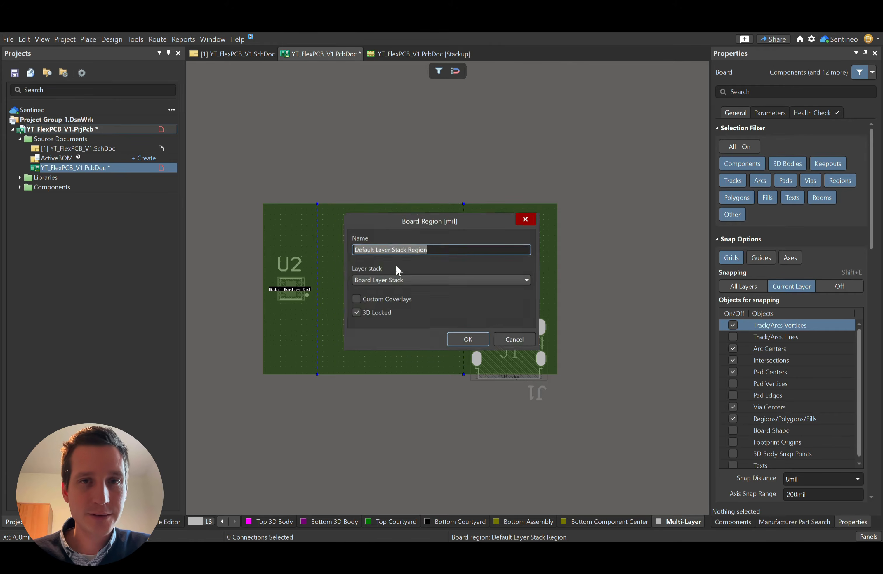
left_click(384, 279)
left_click(369, 297)
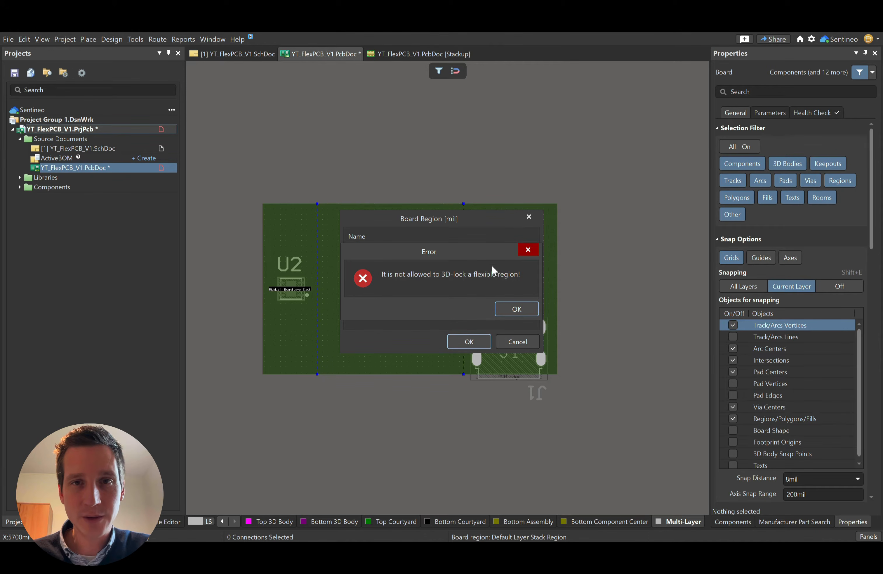
left_click(511, 308)
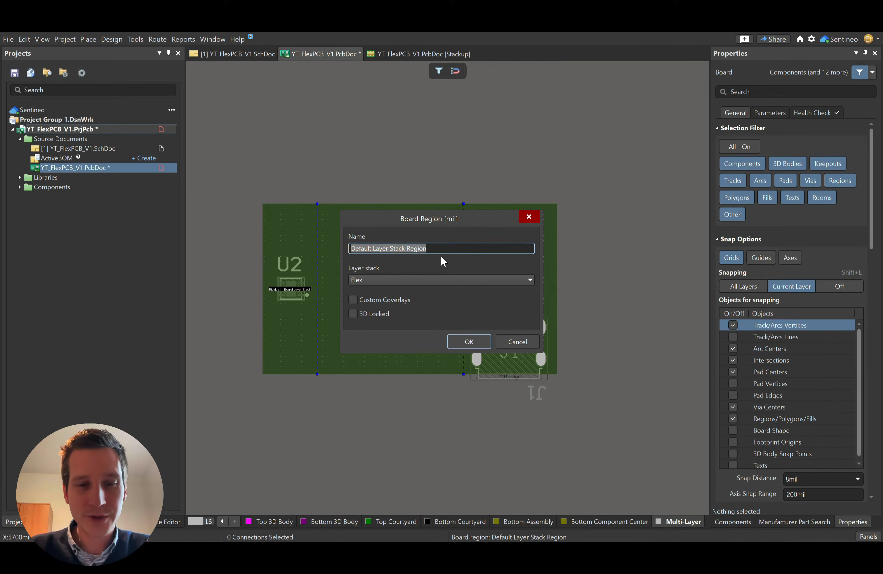
type("Flex")
left_click(453, 337)
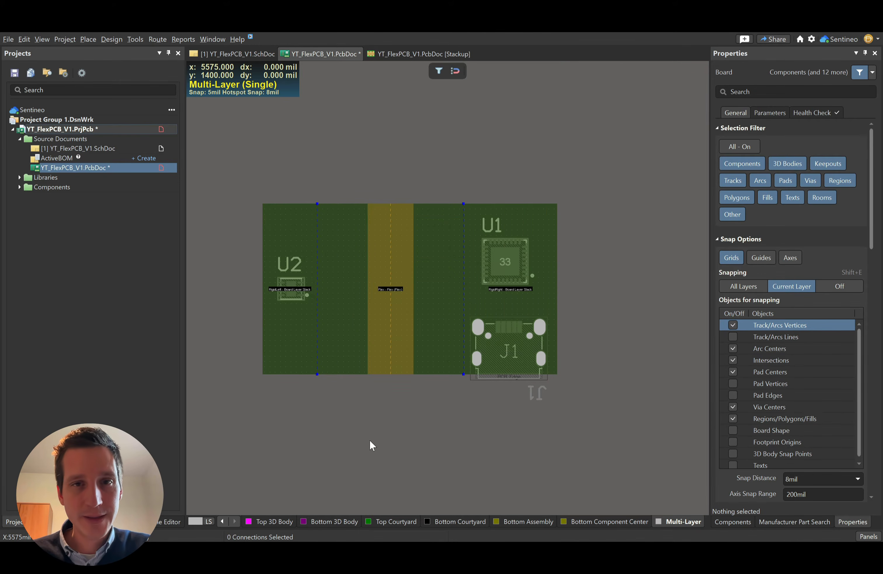
Step: Examine the board in 3D from a low side angle to compare the rigid and flex sections
key("3")
right_click_drag(371, 430, 416, 108, "shift")
right_click_drag(438, 334, 449, 231, "shift")
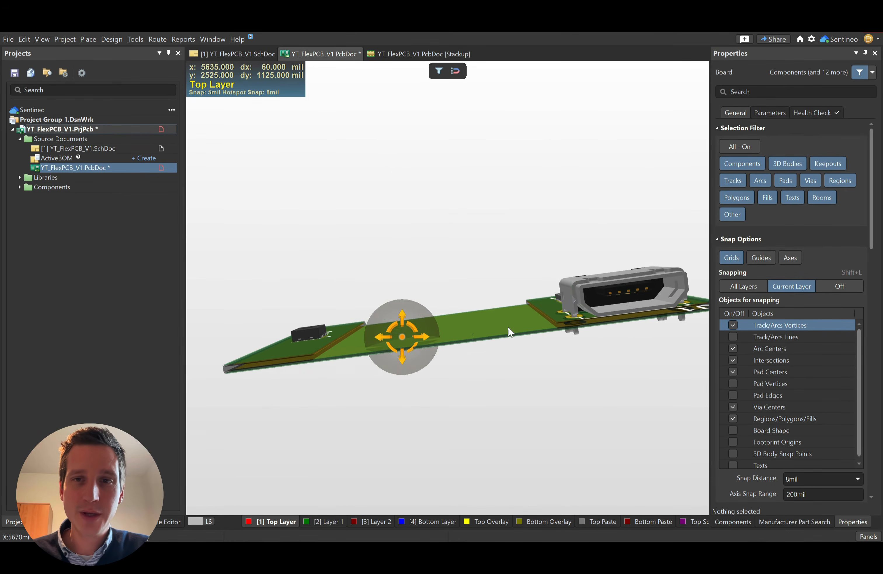
Step: In board planning mode, modify the board shape to cut away the area above U2 and the flex region, up to the RigidRight region
right_click_drag(437, 335, 376, 388, "shift")
key("2")
left_click(110, 39)
left_click(152, 112)
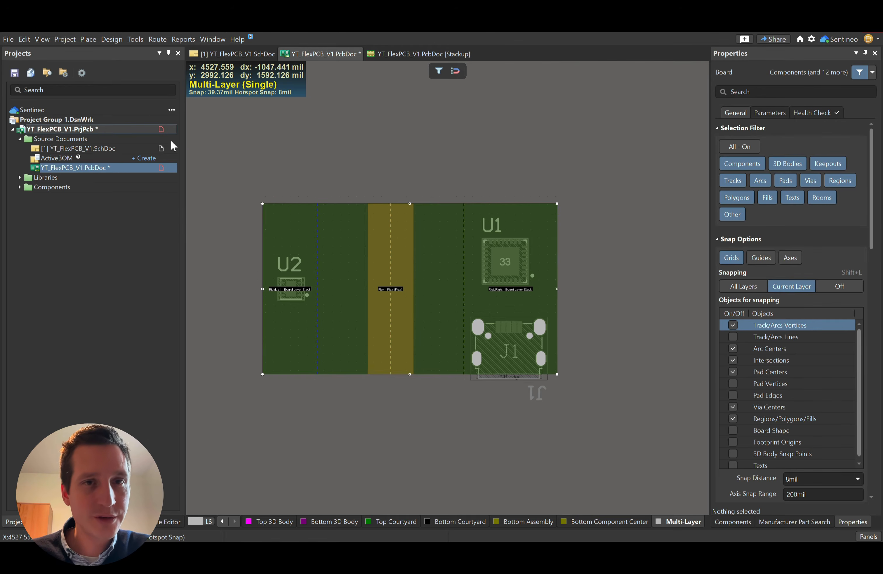
left_click(276, 268)
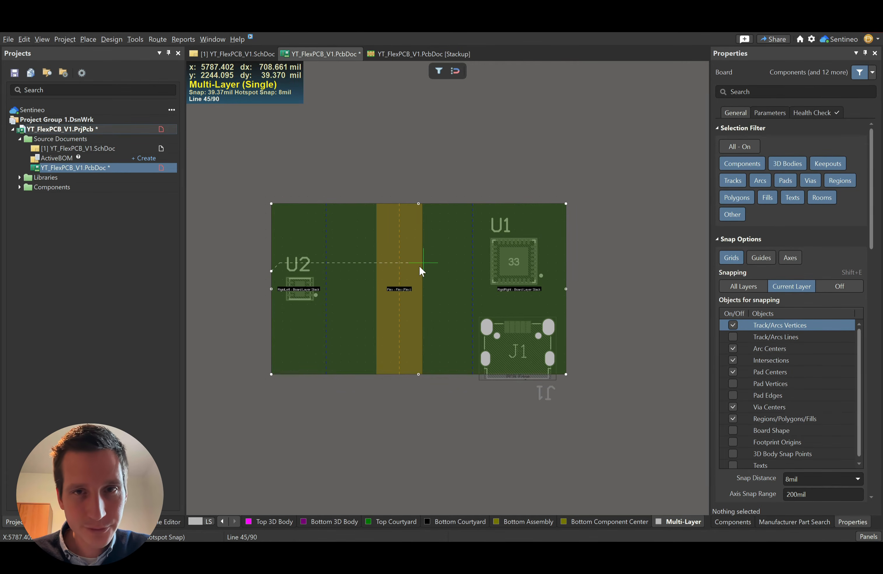
left_click(473, 271)
key("space")
left_click(473, 204)
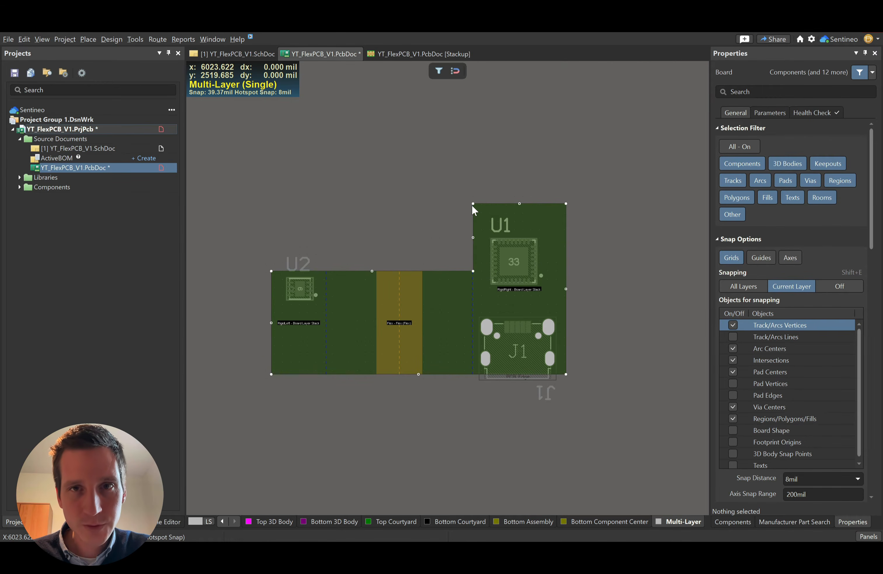
Step: Modify the board shape to cut away the area below U2 and the flex region, finishing at RigidRight's lower corner with a 0.025 mm snap grid
scroll(268, 268, "up", 2, "ctrl")
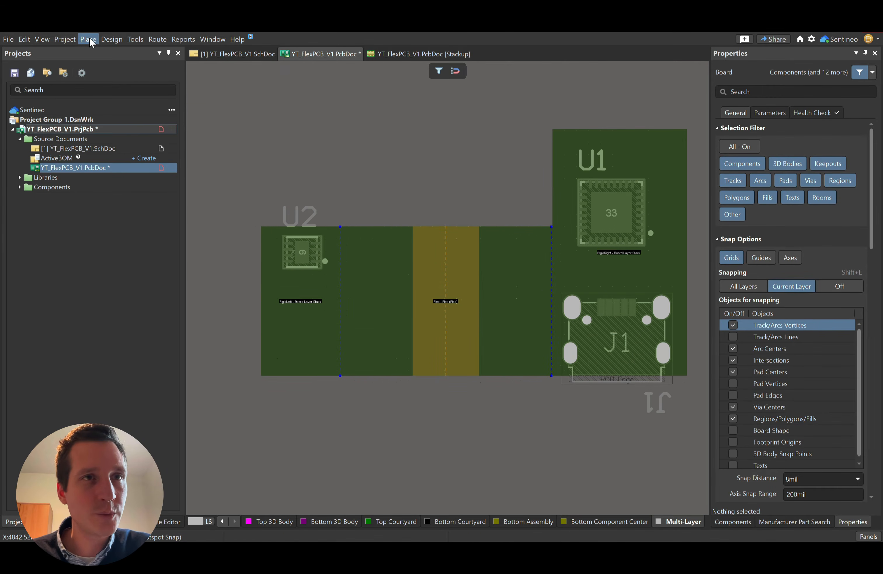
left_click(111, 38)
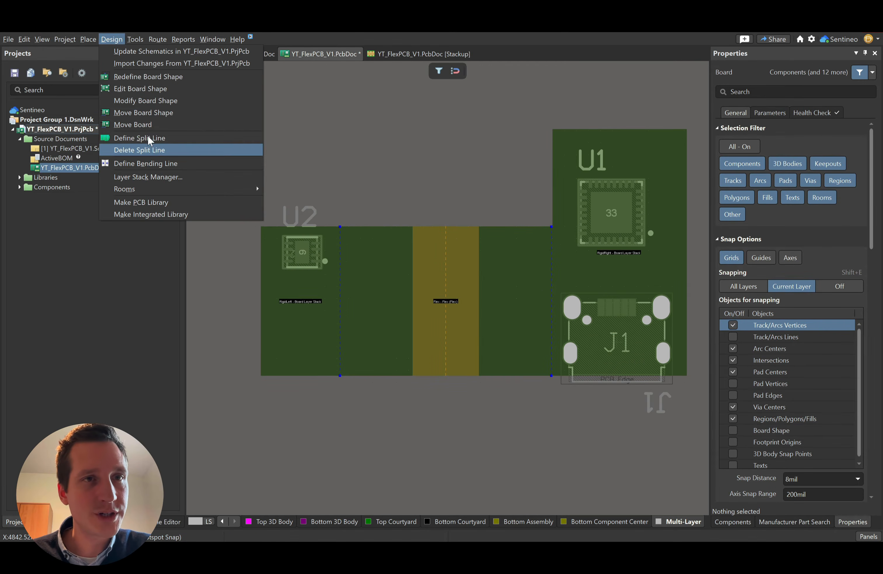
left_click(144, 104)
left_click(269, 275)
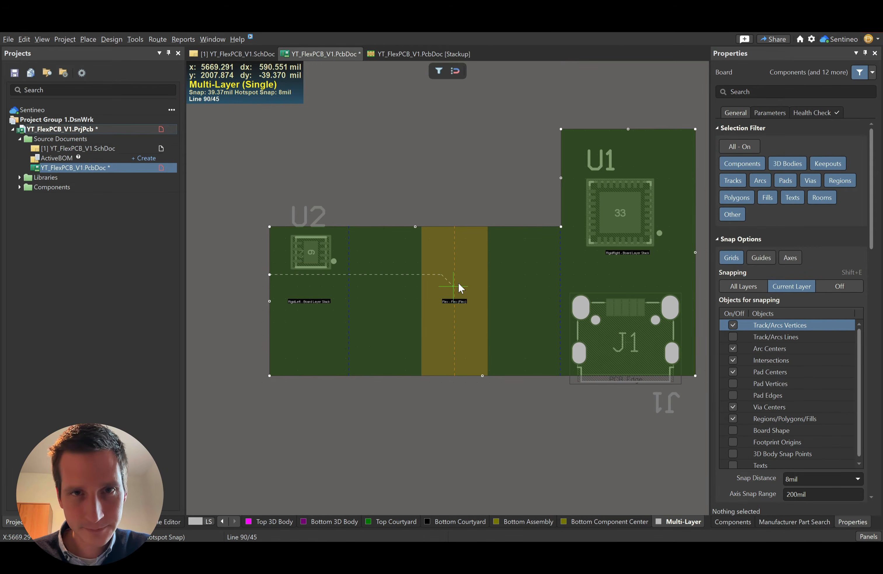
left_click(556, 274)
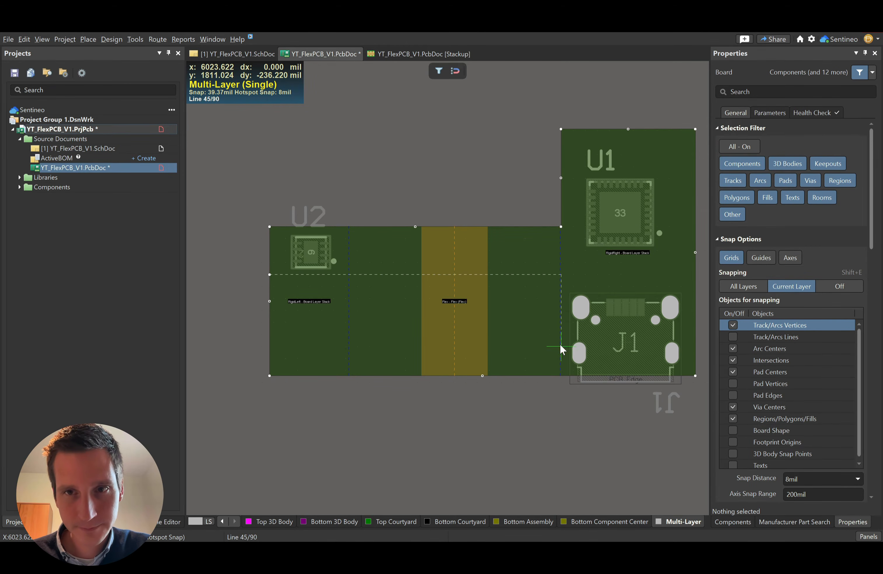
key("g")
left_click(592, 433)
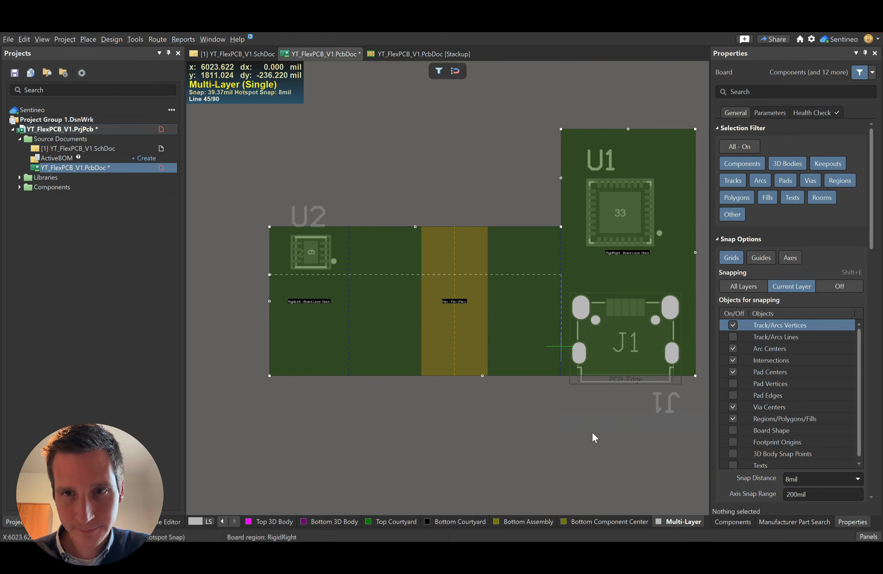
scroll(560, 379, "up", 3, "ctrl")
left_click(561, 375)
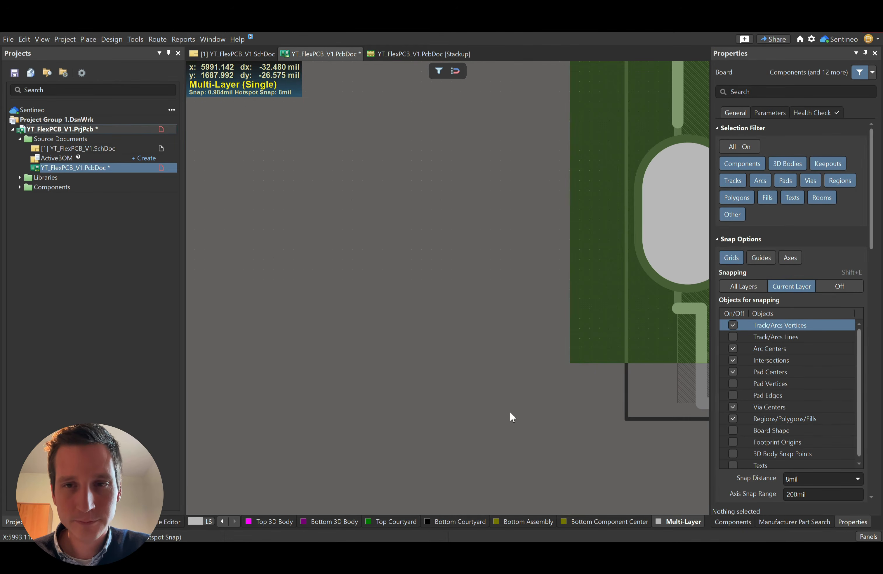
Step: Examine the reshaped board in 3D from several angles, folding and unfolding its flex section
scroll(541, 393, "down", 2, "ctrl")
scroll(513, 407, "down", 3, "ctrl")
right_click_drag(416, 374, 464, 368)
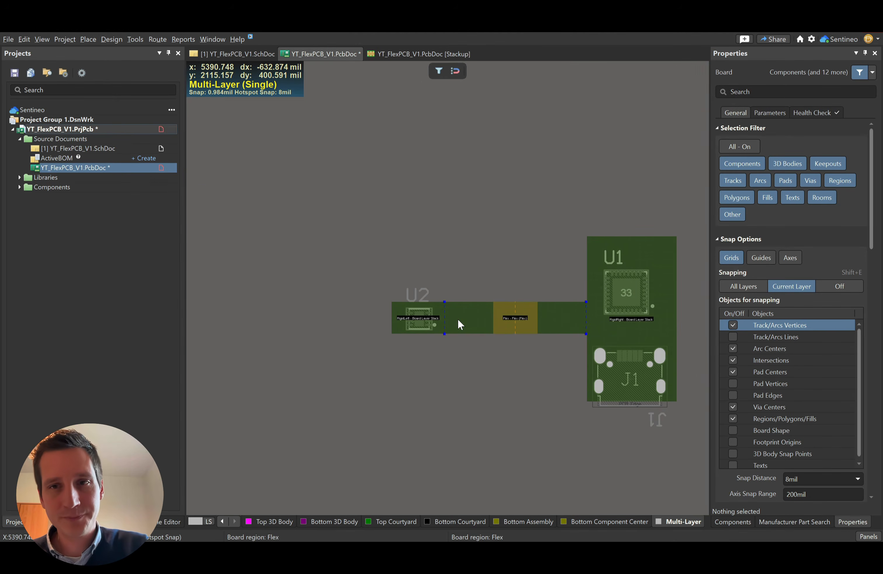
key("3")
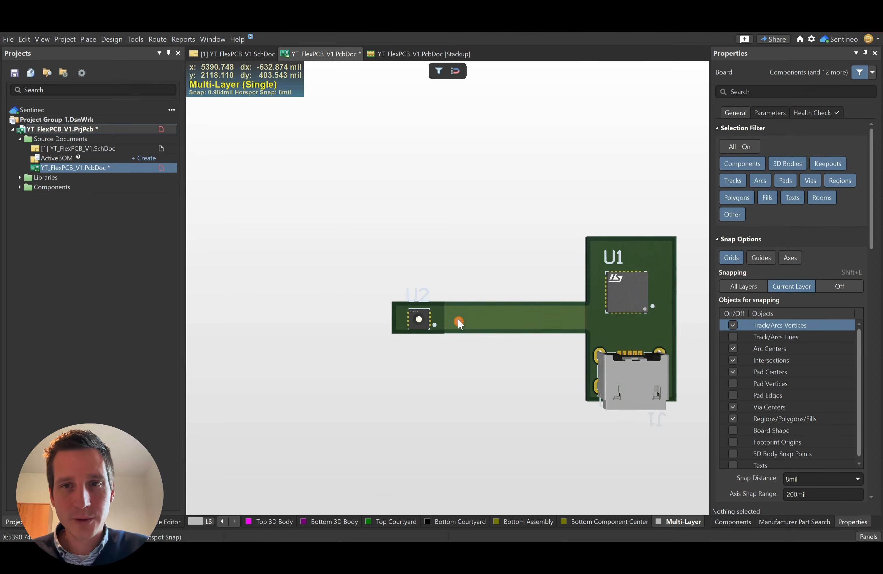
right_click_drag(466, 350, 436, 229, "shift")
scroll(468, 328, "down", 2, "ctrl")
right_click_drag(472, 394, 473, 384, "shift")
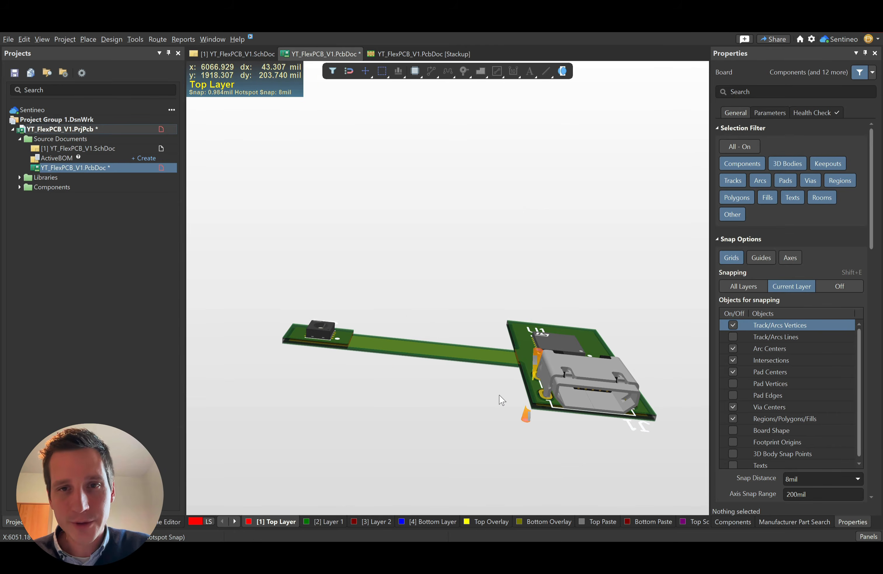
scroll(386, 393, "up", 2, "ctrl")
scroll(279, 318, "down", 4, "ctrl")
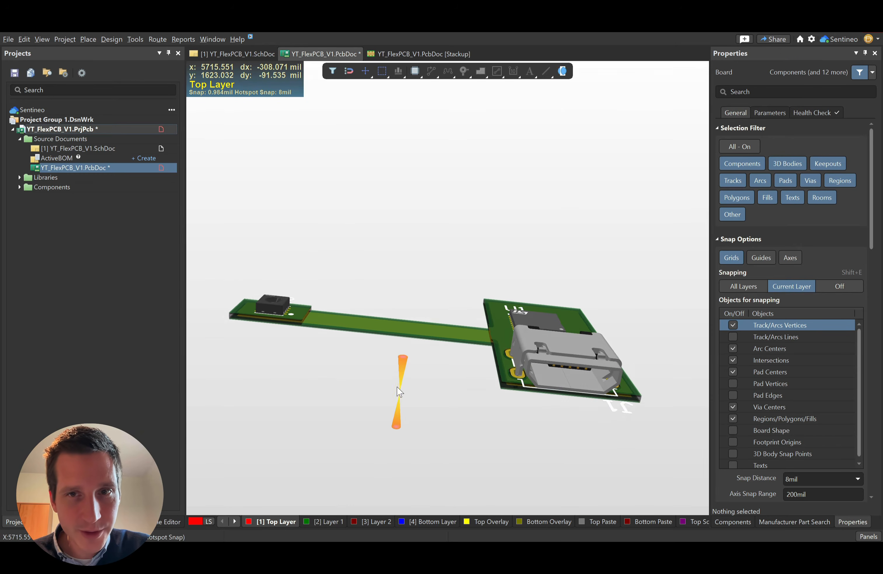
right_click_drag(400, 390, 382, 332)
scroll(357, 397, "down", 1, "ctrl")
right_click_drag(382, 331, 370, 410, "shift")
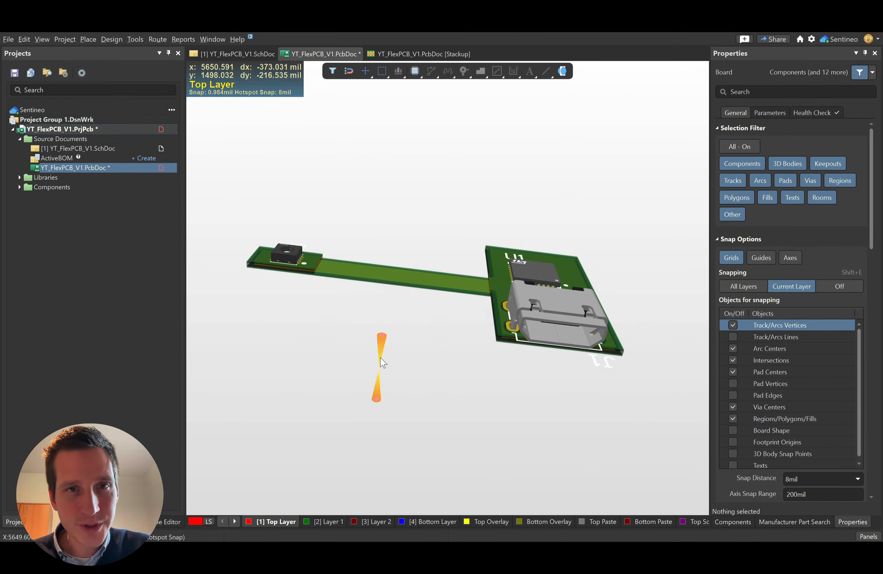
key("5")
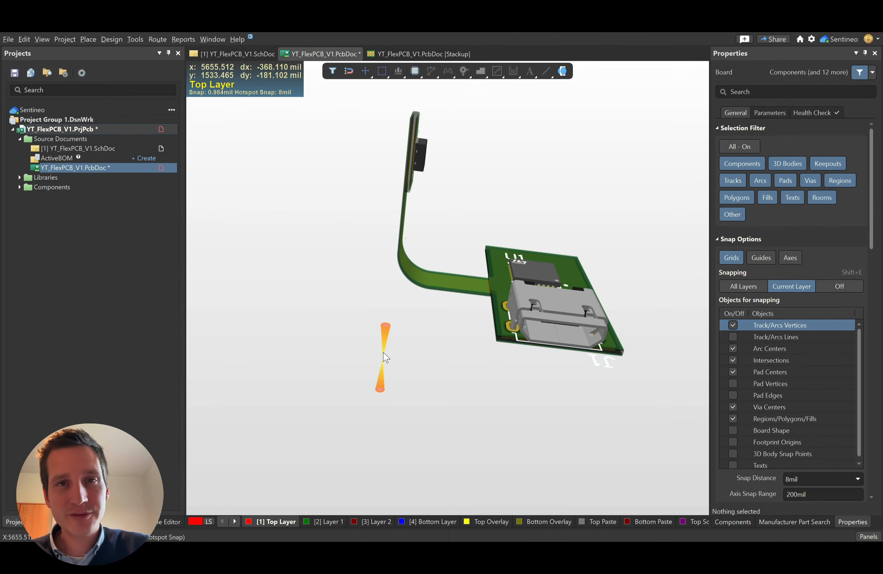
key("5")
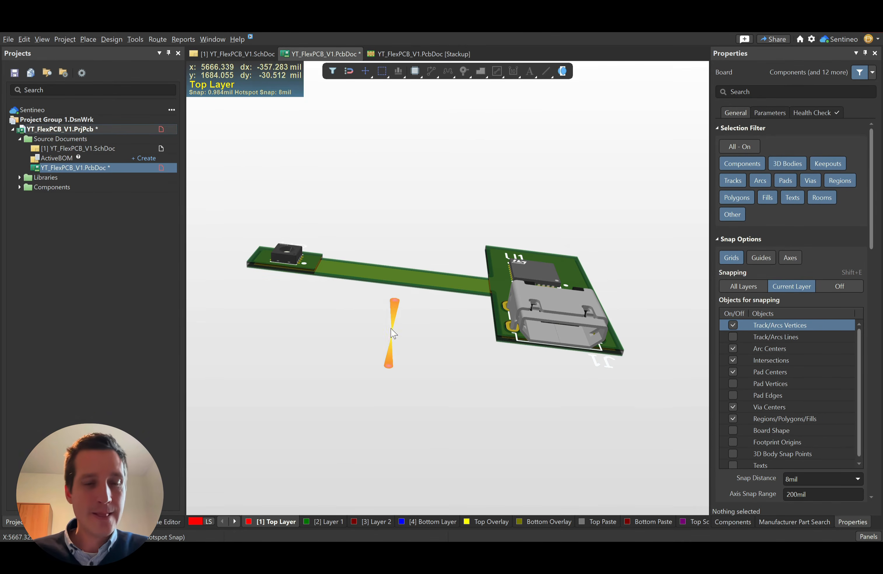
Step: Return to the 2D layout, select the bending line of the Flex stack's region and switch the units to millimetres
key("2")
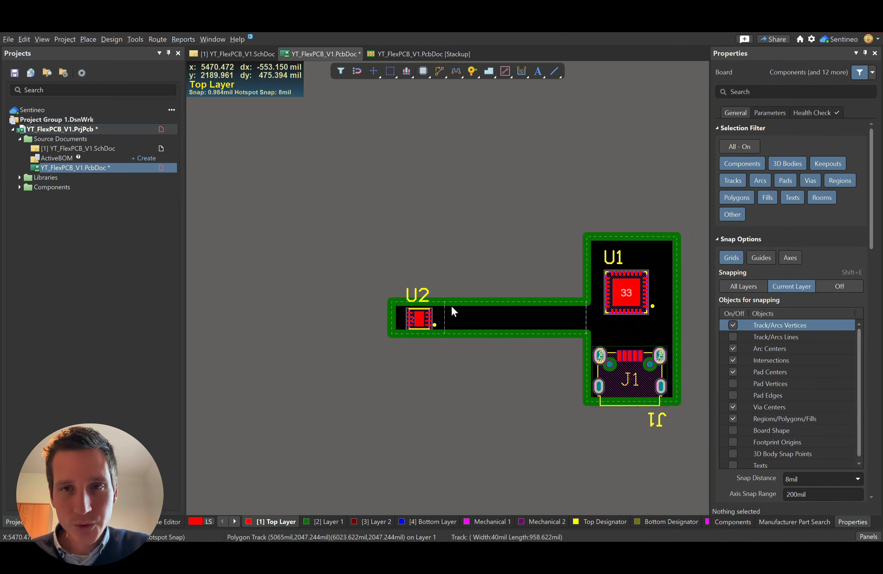
left_click(85, 522)
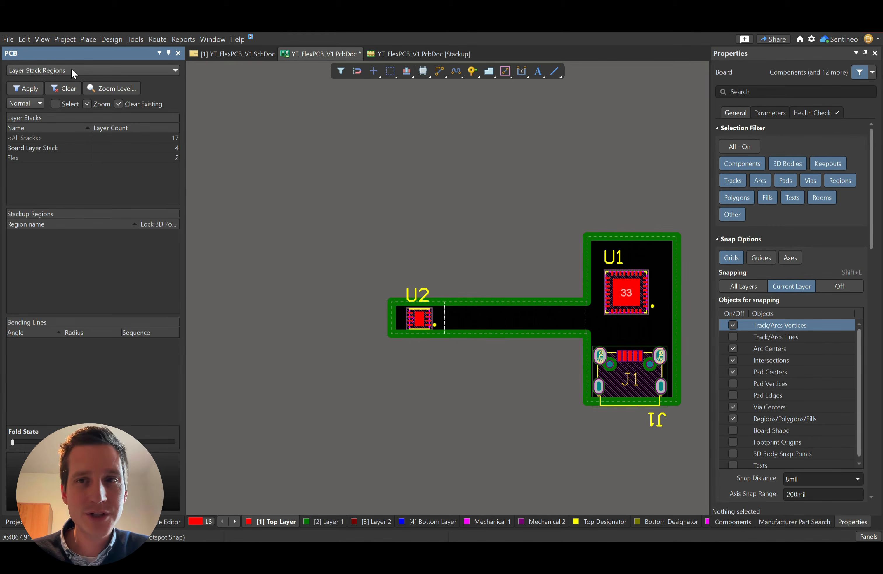
left_click(16, 158)
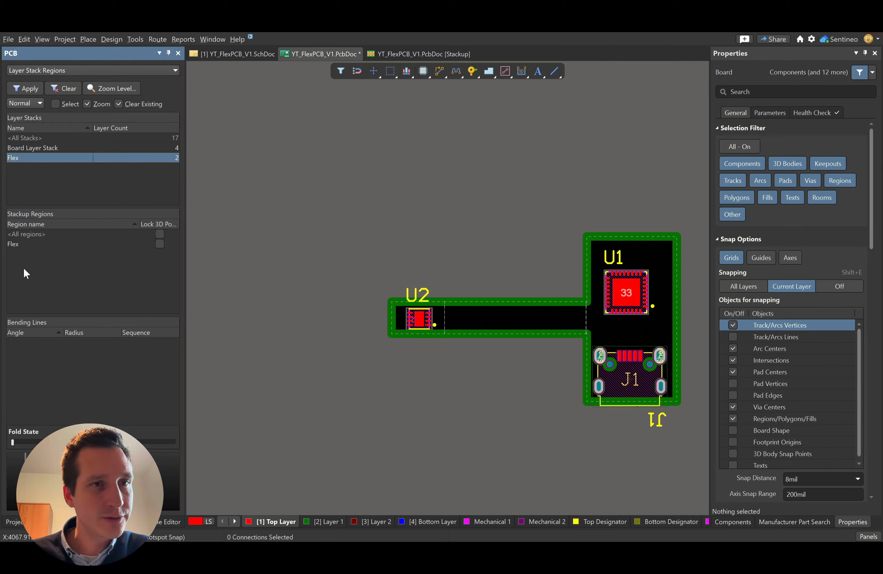
left_click(13, 244)
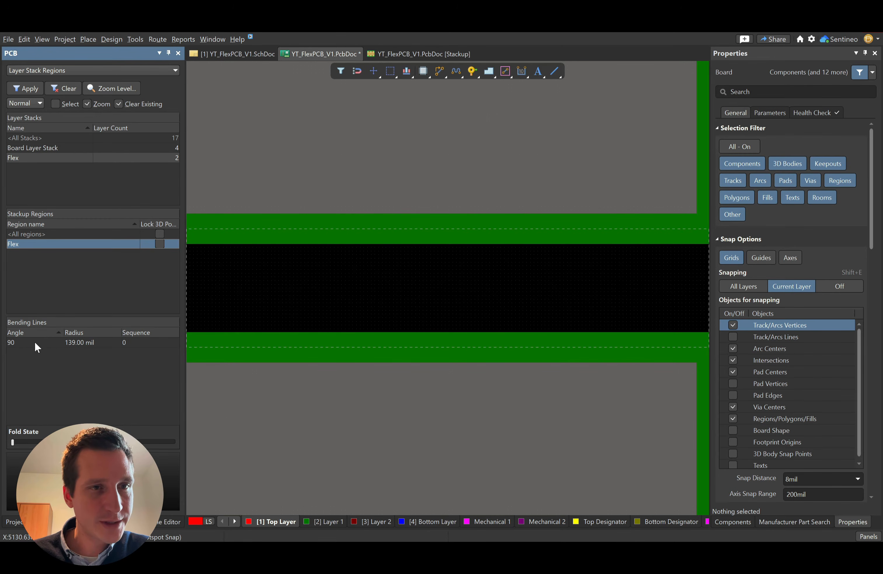
left_click(17, 344)
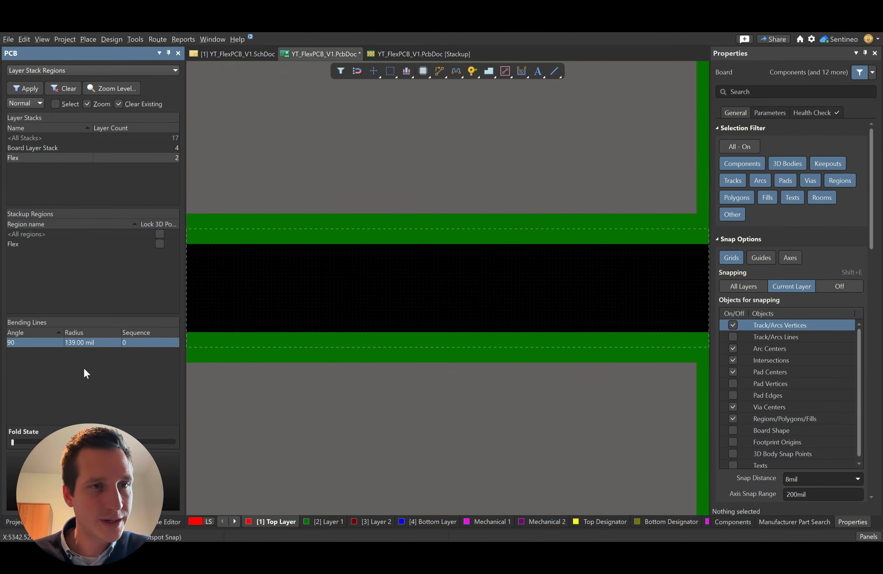
key("q")
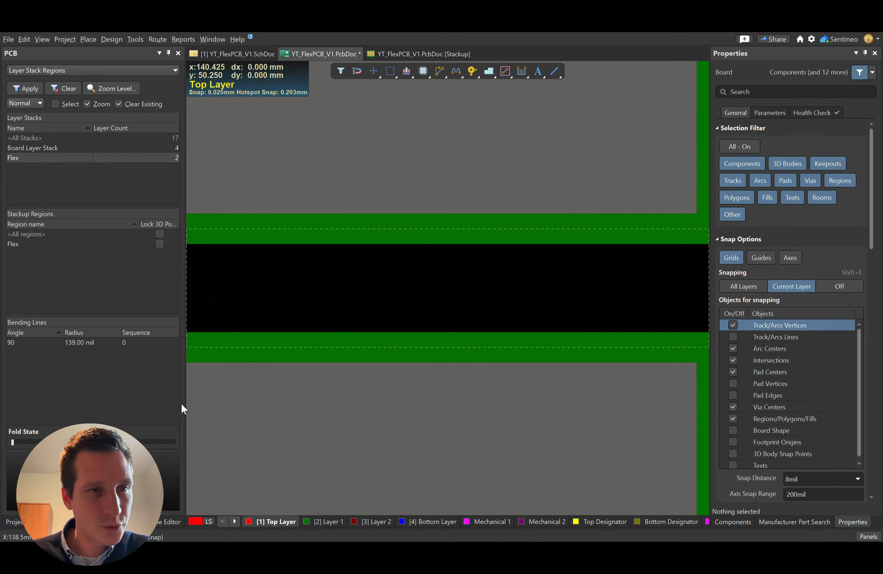
left_click(98, 342)
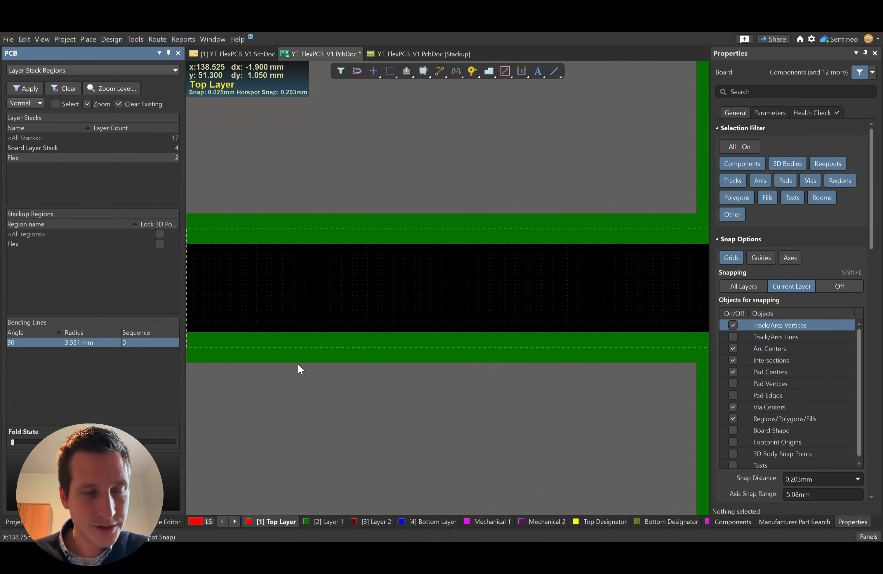
Step: Set the Flex region's bending line to a 3 mm radius and a 180° bending angle
double_click(77, 343)
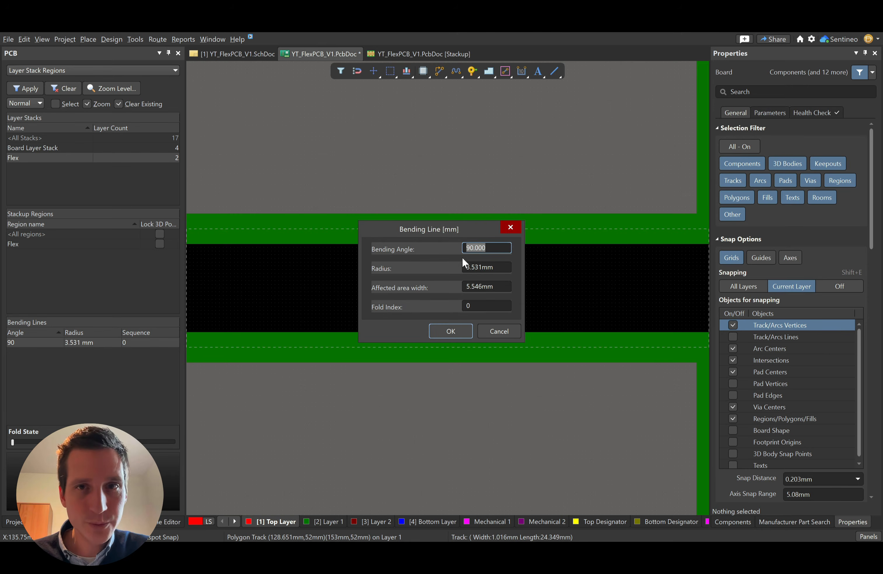
key("Tab")
type("3mm")
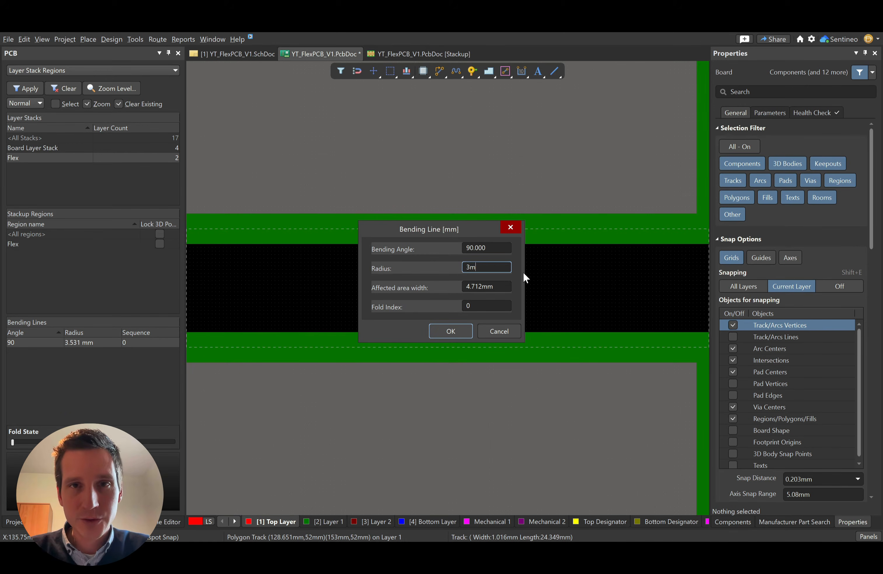
left_click(498, 251)
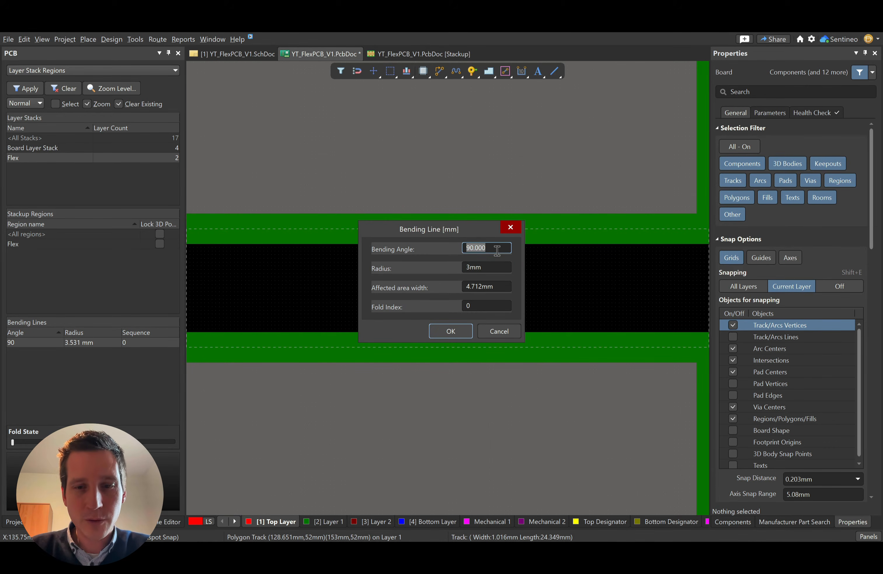
type("180")
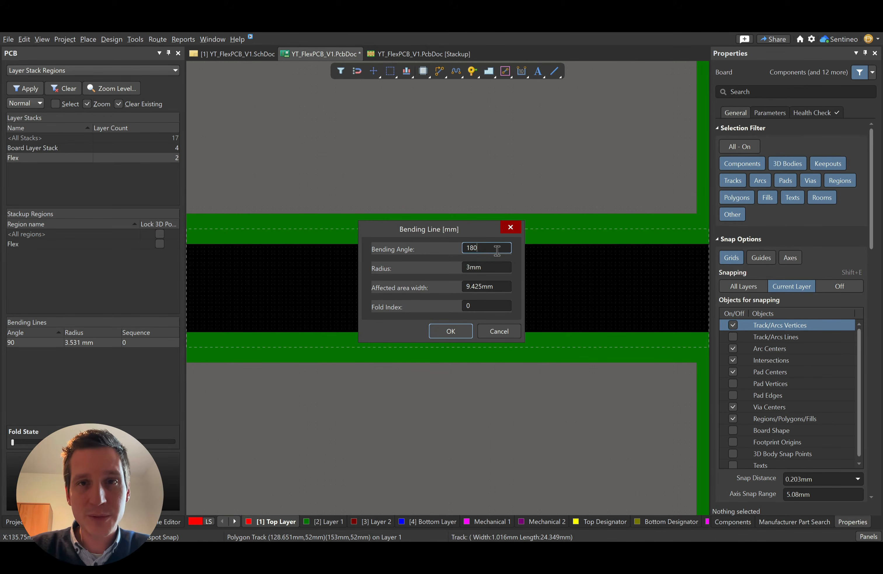
left_click(449, 329)
Step: Fold the board in 3D and examine how the U2 section bends over the right rigid section
scroll(408, 426, "down", 3, "ctrl")
right_click_drag(393, 457, 363, 358)
scroll(358, 355, "up", 2, "ctrl")
key("3")
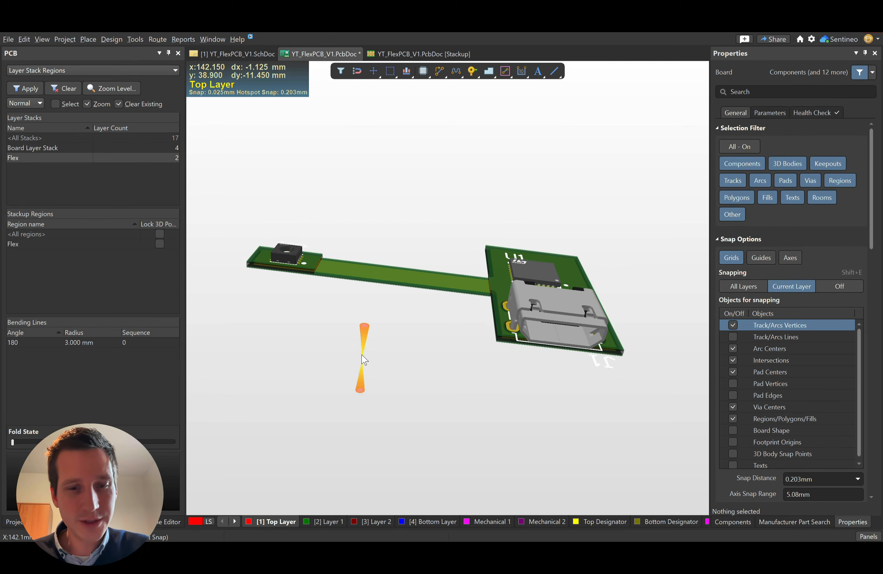
key("5")
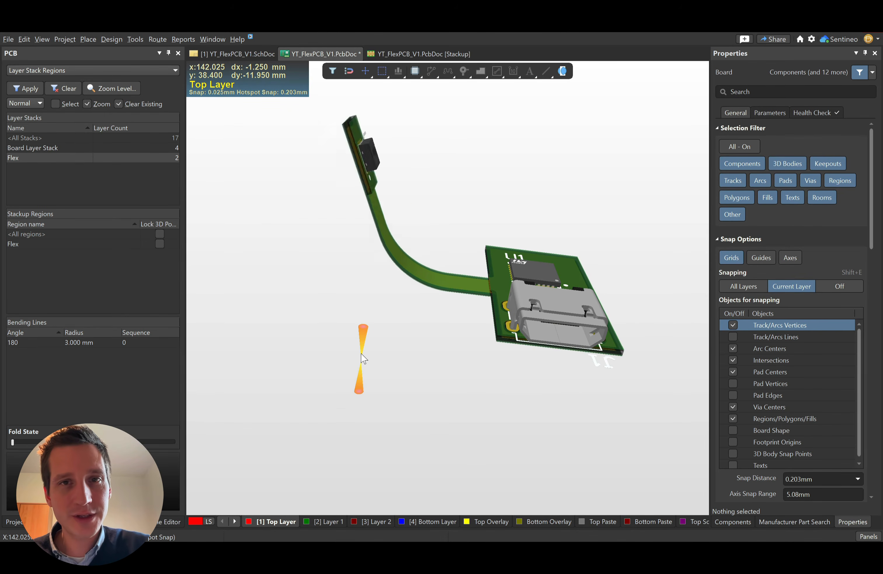
scroll(487, 293, "up", 3, "ctrl")
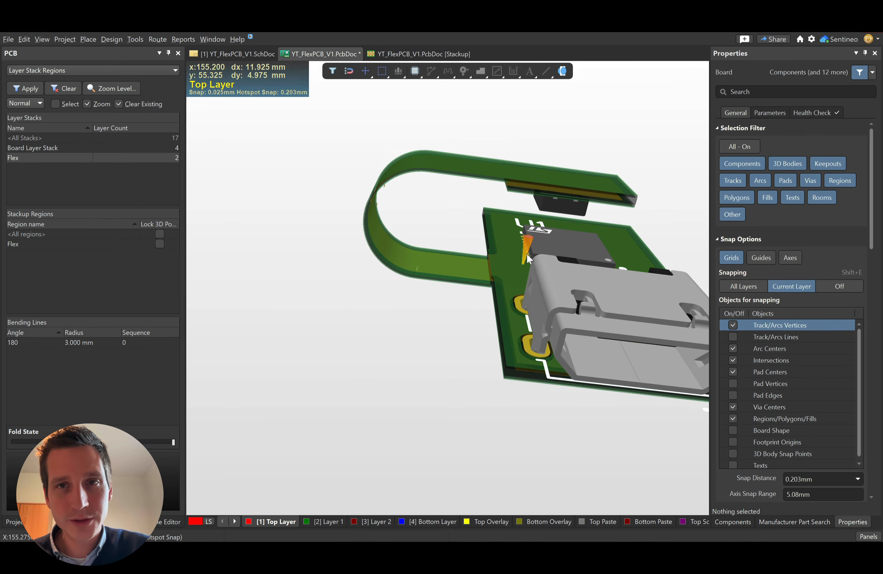
right_click_drag(524, 248, 453, 173, "shift")
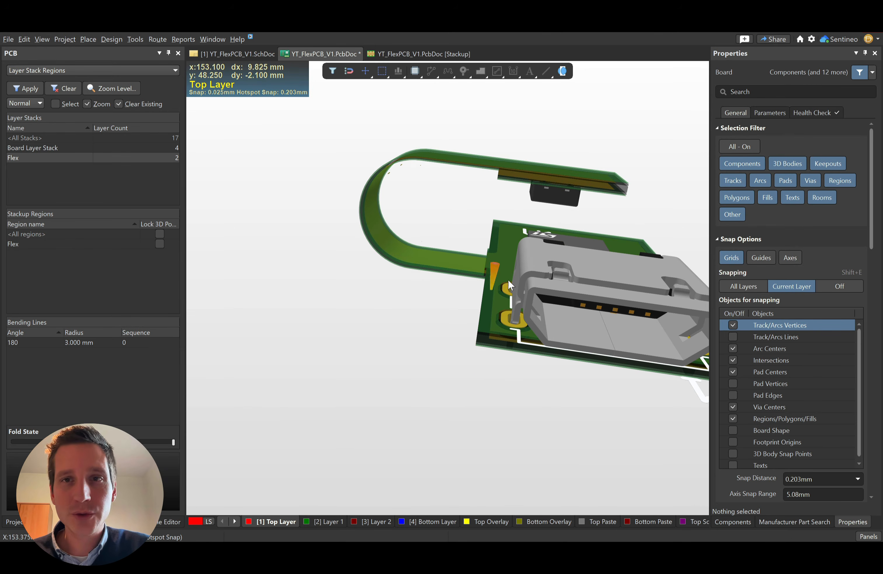
Step: Set the bending line's angle to -180° and check the reversed fold in 3D by folding and unfolding the board
double_click(15, 343)
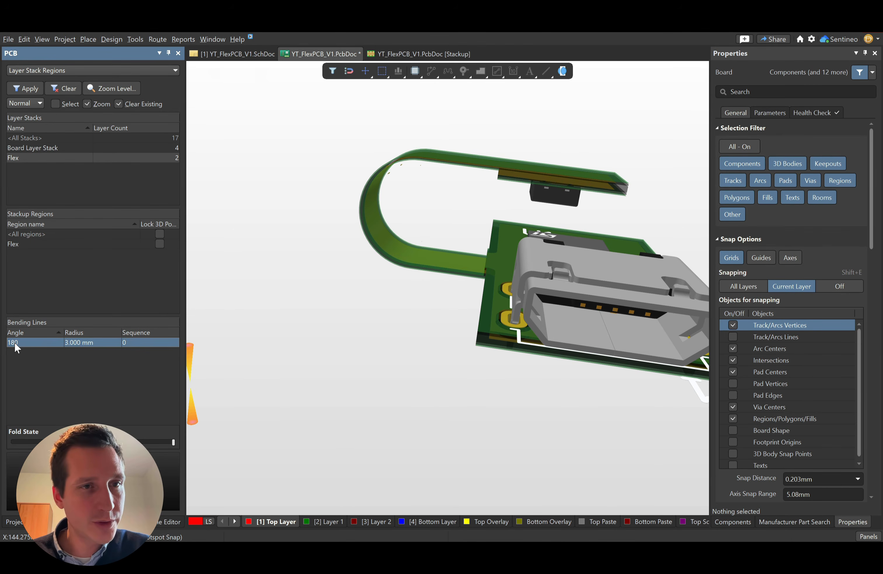
type("-180")
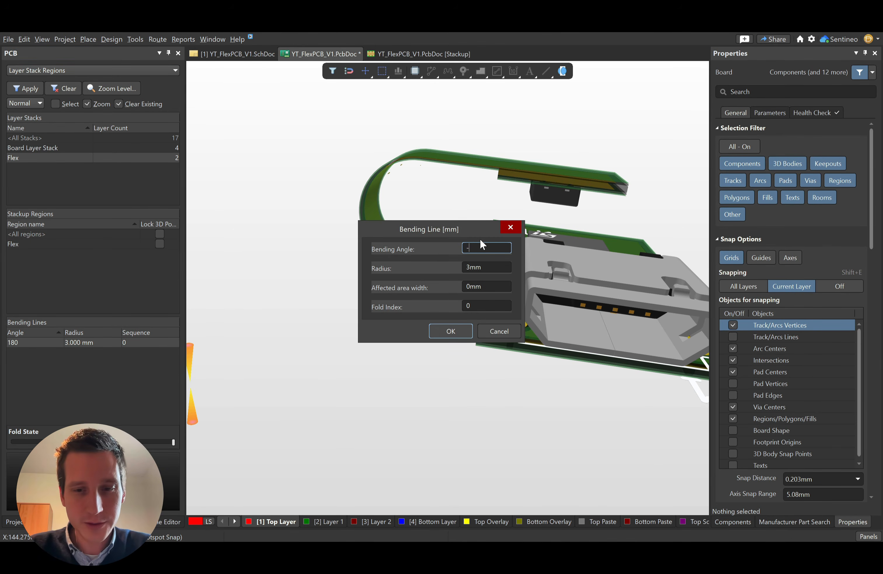
left_click(451, 331)
key("5")
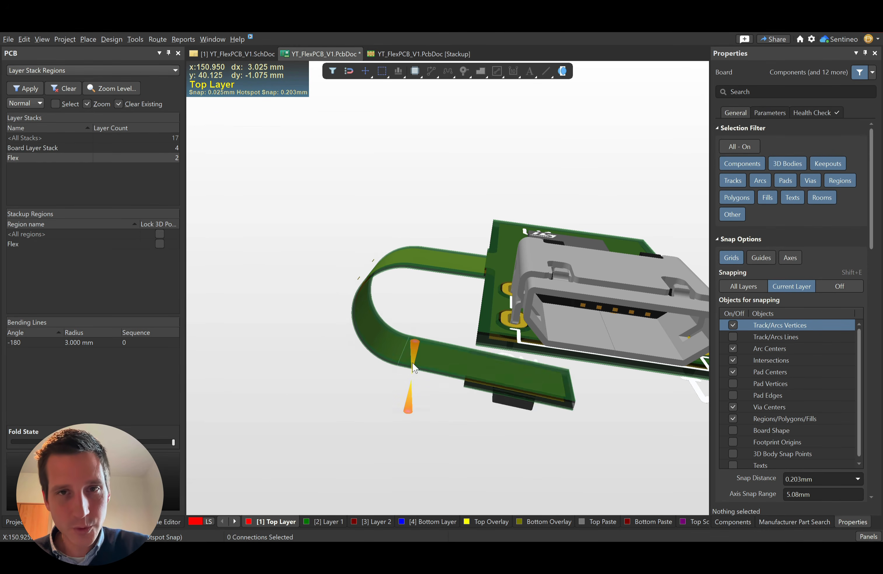
scroll(391, 356, "down", 3, "ctrl")
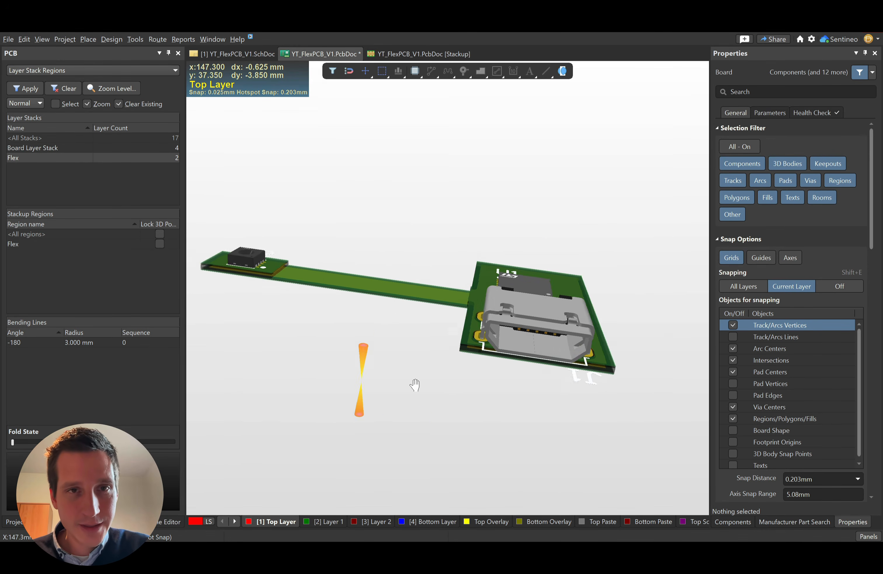
Step: Fold and unfold the board in 3D to examine the -180° bend beneath the right rigid section from another angle
key("5")
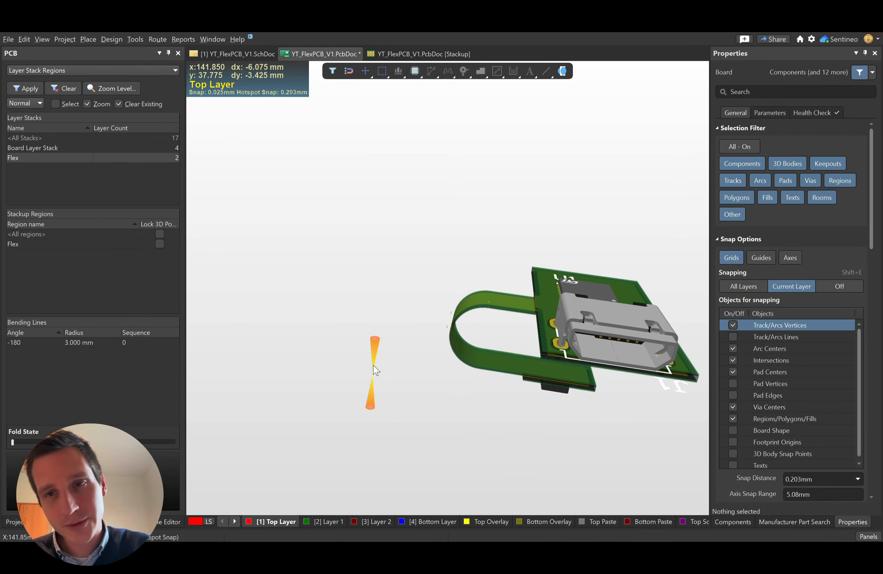
right_click_drag(313, 260, 579, 404, "shift")
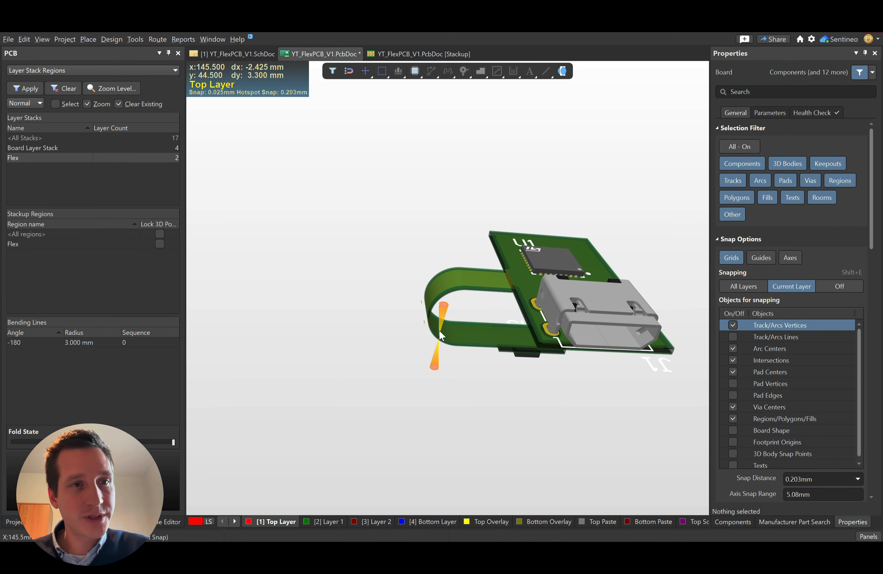
key("5")
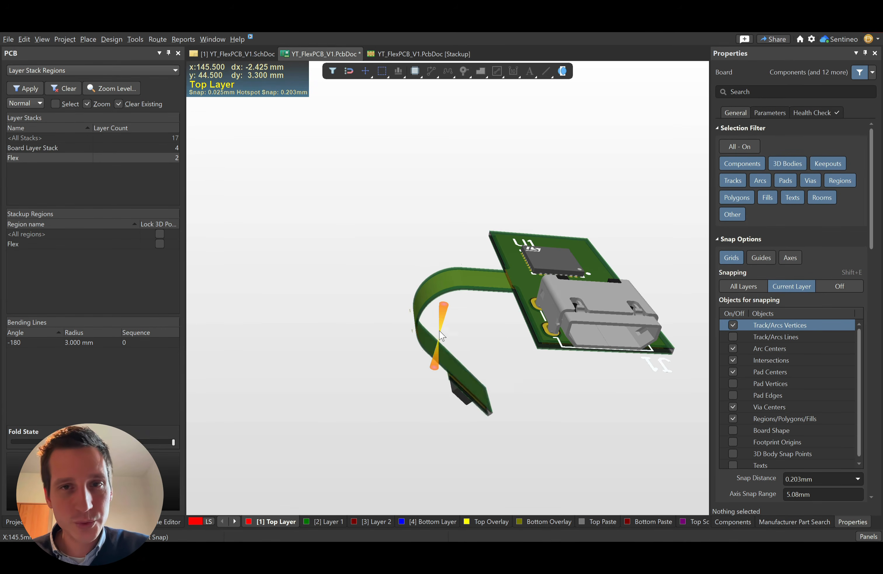
Step: In board planning mode, place a second vertical bending line across the flex strip between the existing bend and the right rigid section
key("2")
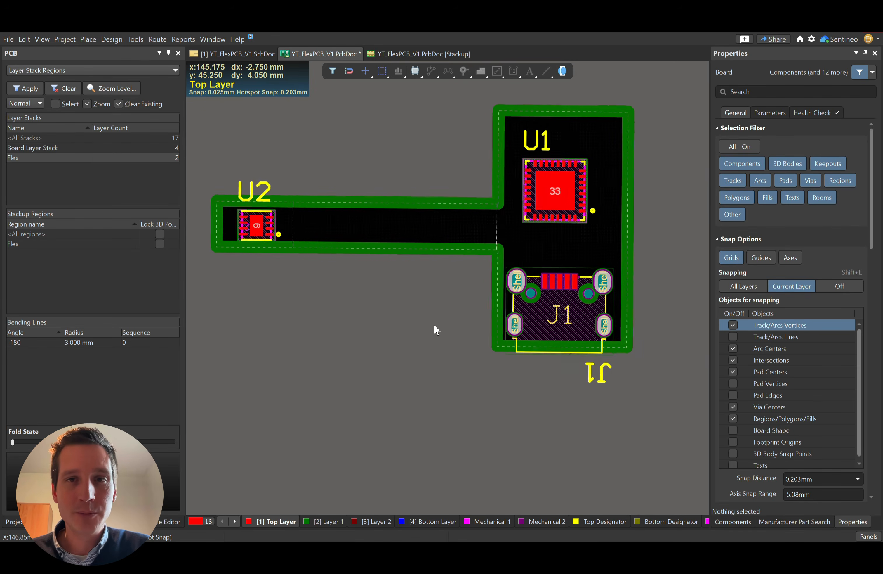
scroll(378, 237, "up", 5, "ctrl")
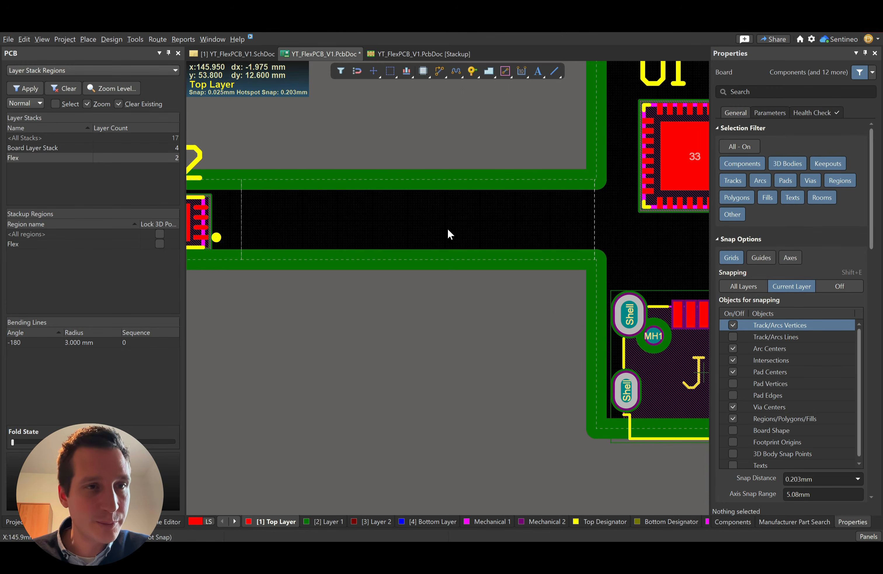
left_click(114, 39)
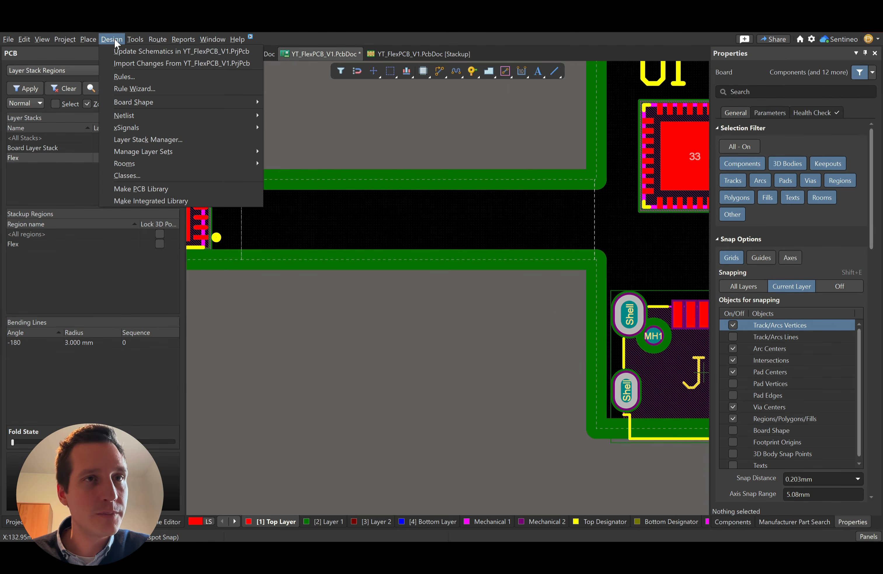
mouse_move(91, 37)
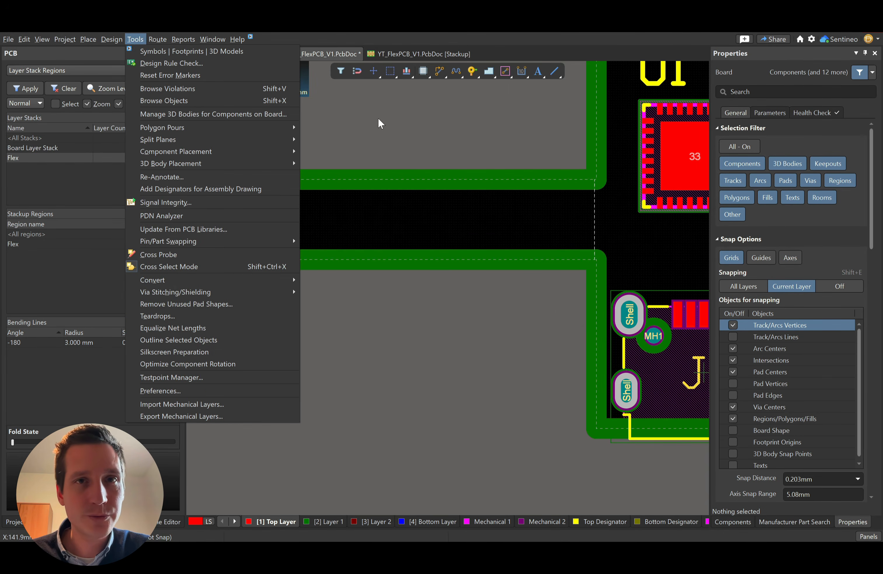
left_click(378, 118)
key("1")
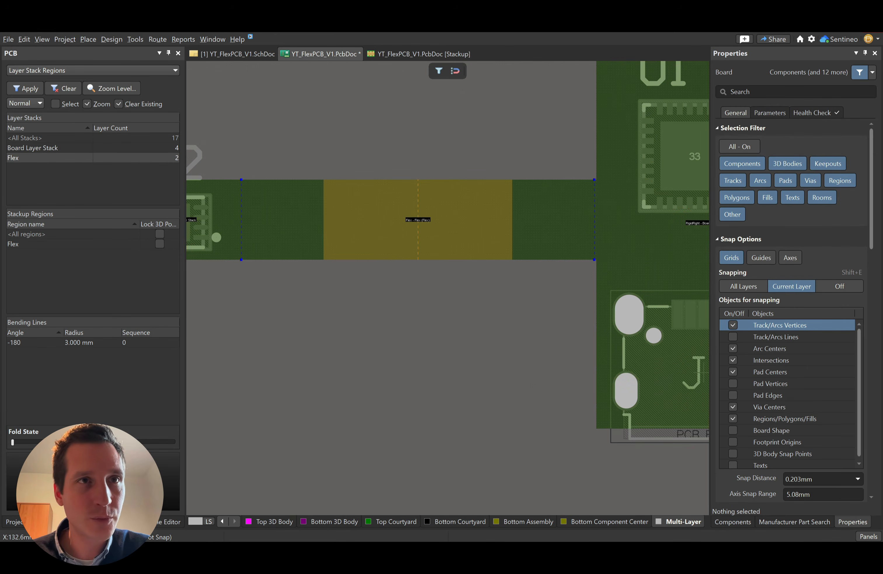
left_click(112, 38)
left_click(142, 164)
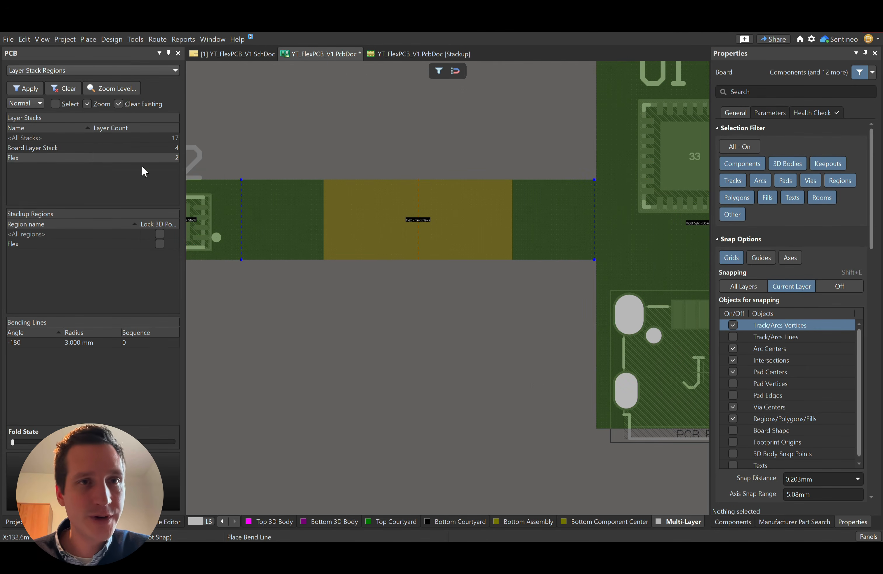
left_click(550, 181)
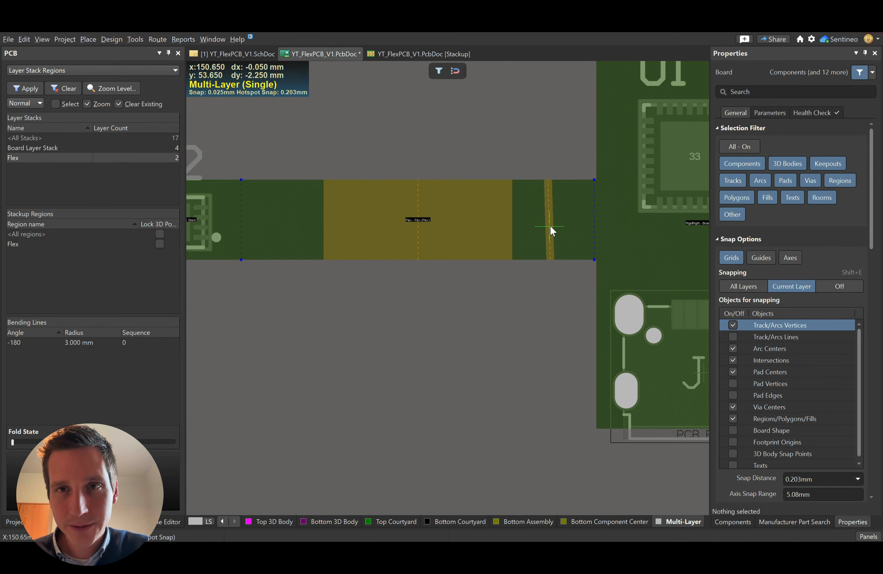
left_click(550, 194)
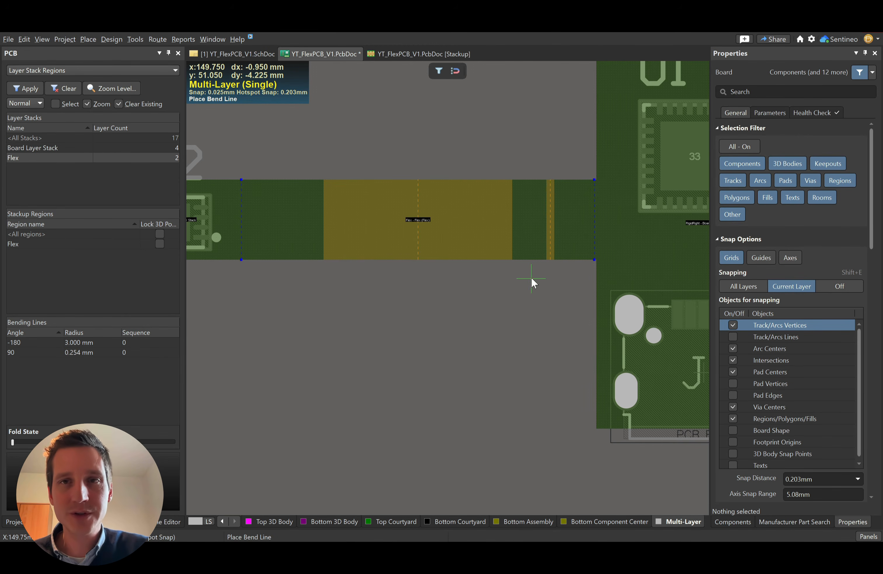
key("Escape")
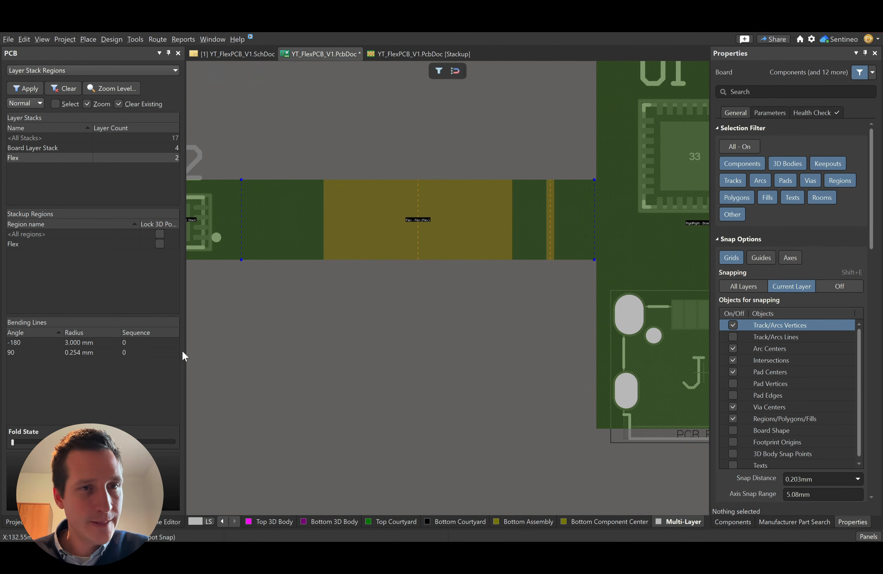
Step: Set the radius of the new 90° bending line to 1 mm
left_click(135, 352)
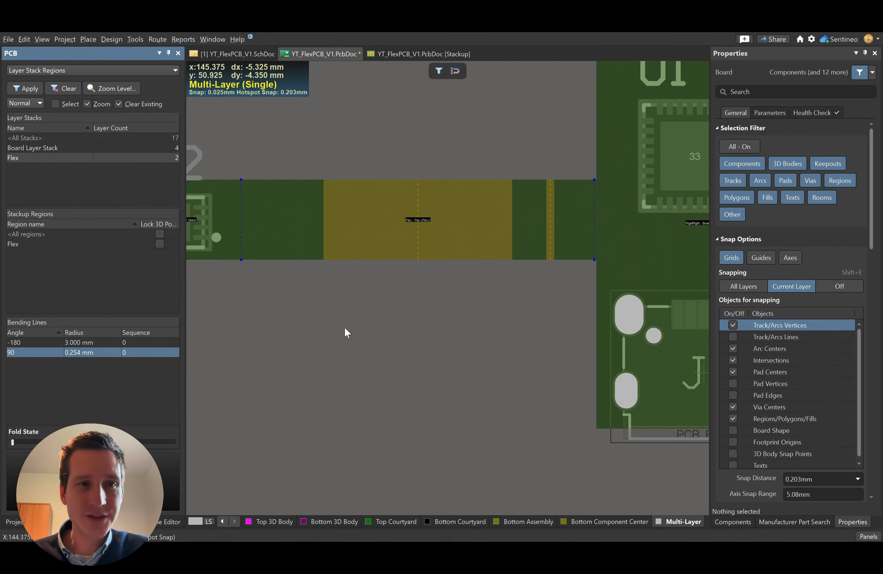
left_click(131, 341)
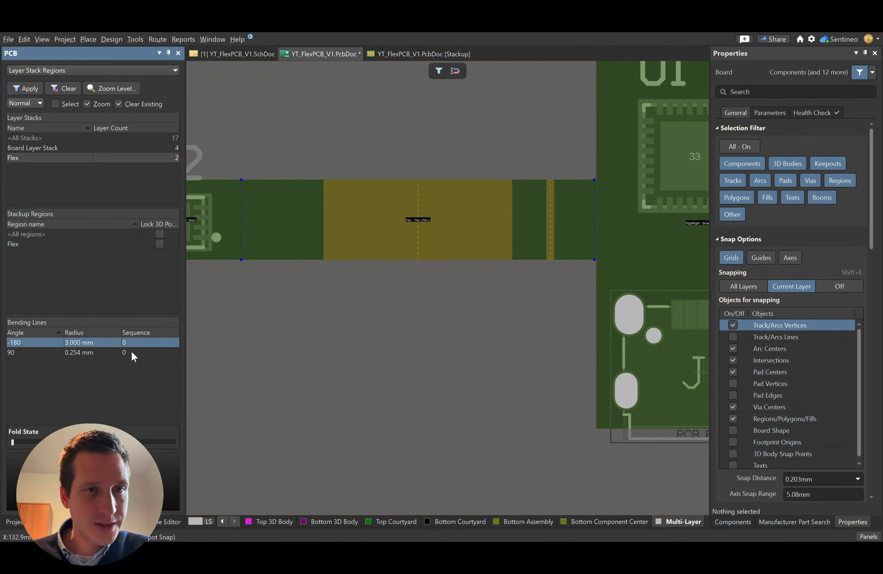
left_click(131, 352)
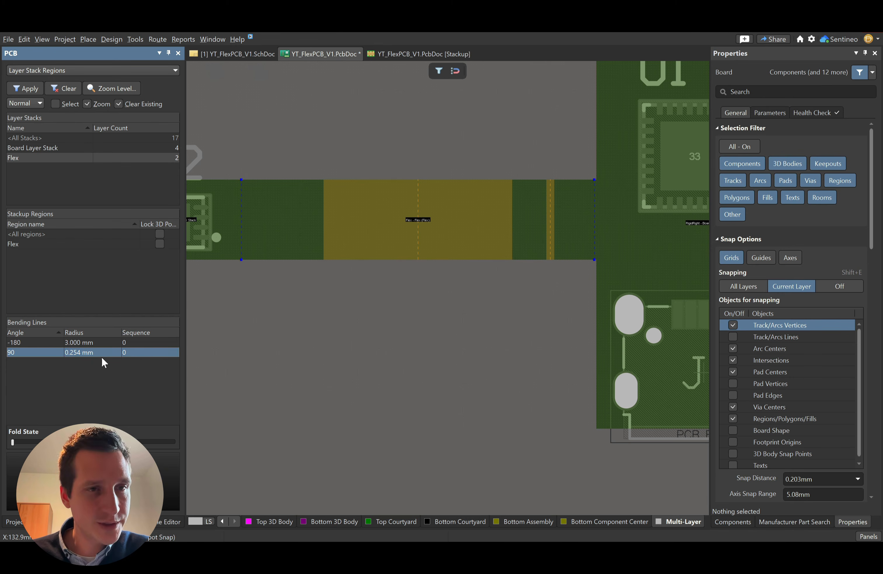
double_click(80, 352)
double_click(497, 268)
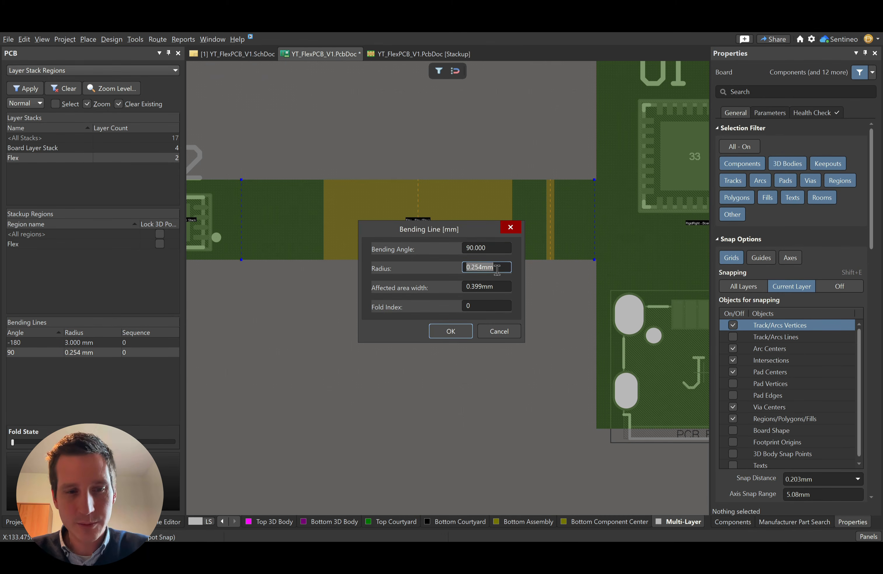
type("1mm")
left_click(457, 331)
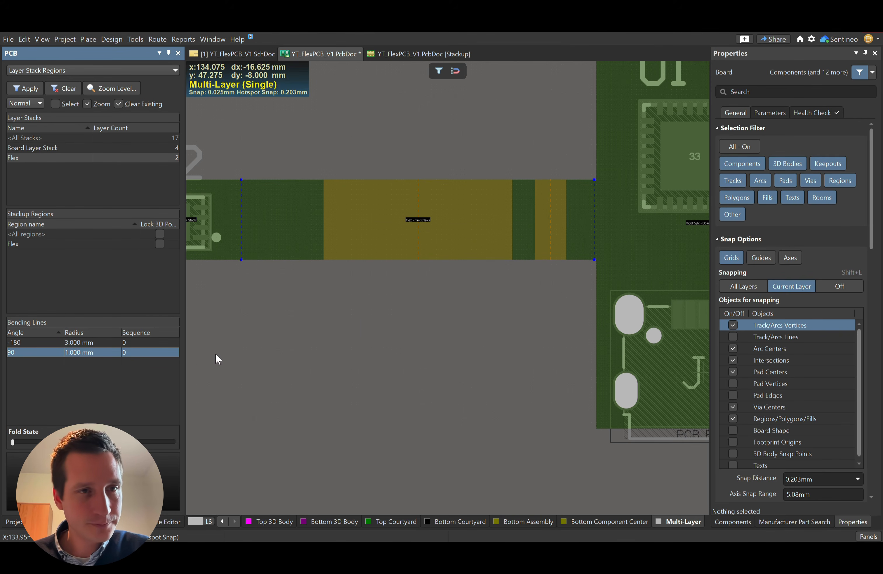
Step: Set the fold index of the -180° bending line to 1
left_click(139, 343)
double_click(139, 343)
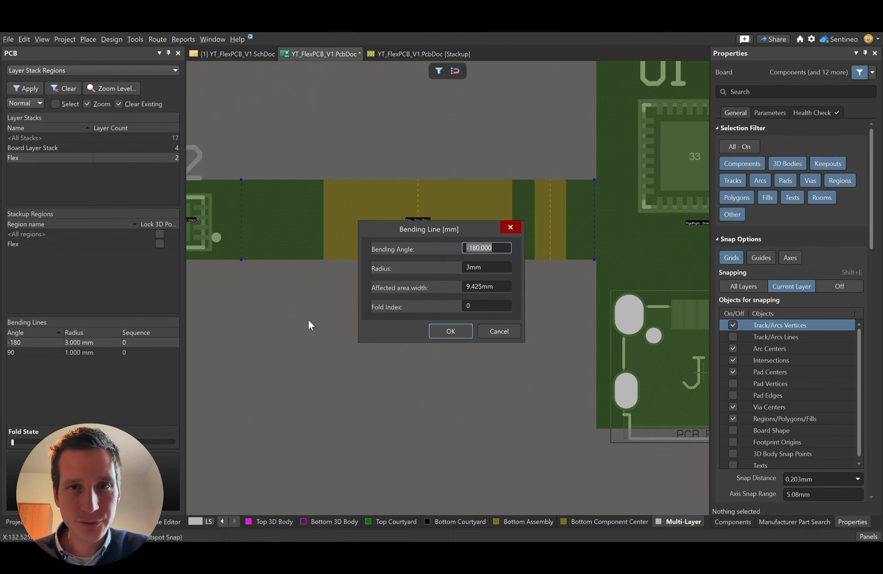
double_click(481, 306)
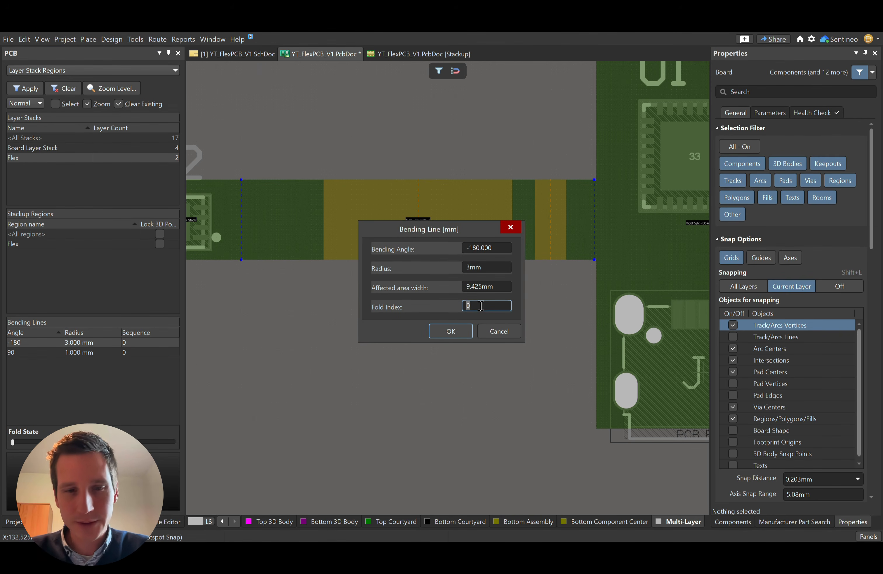
left_click(470, 331)
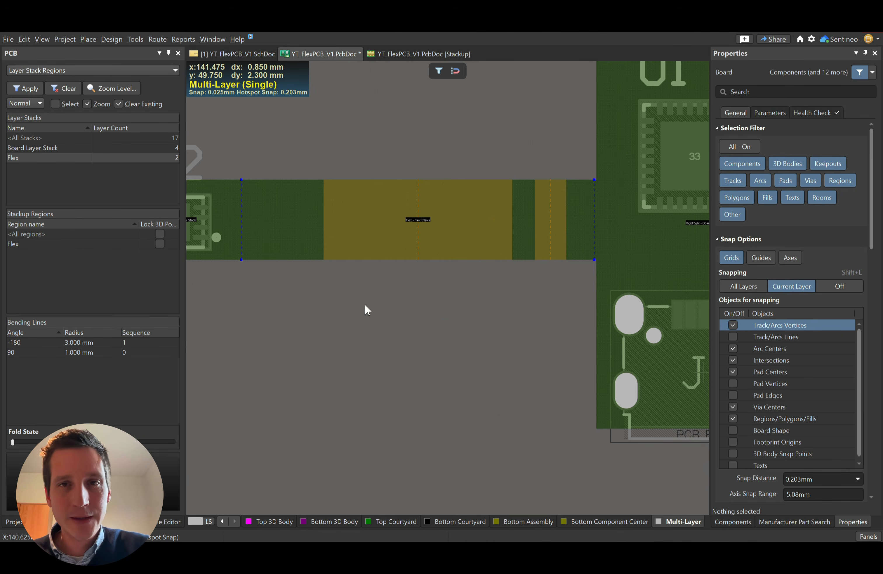
Step: Fold and unfold the board in 3D to check the sequence of the two bends, and view the flat board from above
key("3")
right_click_drag(420, 331, 404, 345, "shift")
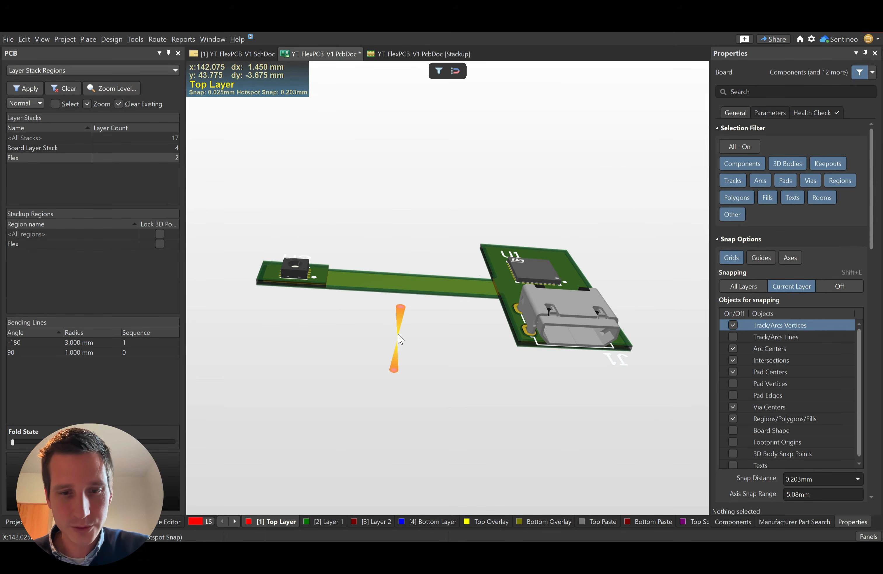
key("5")
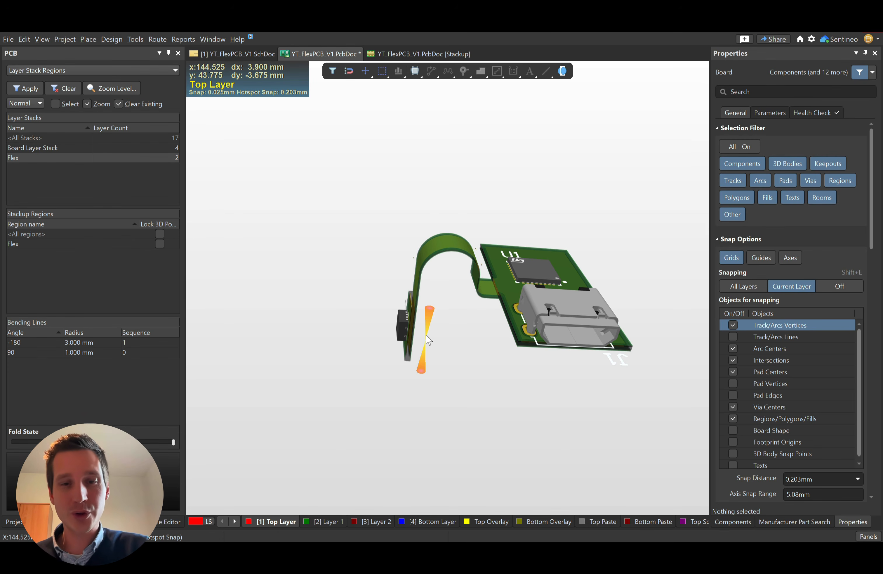
key("5")
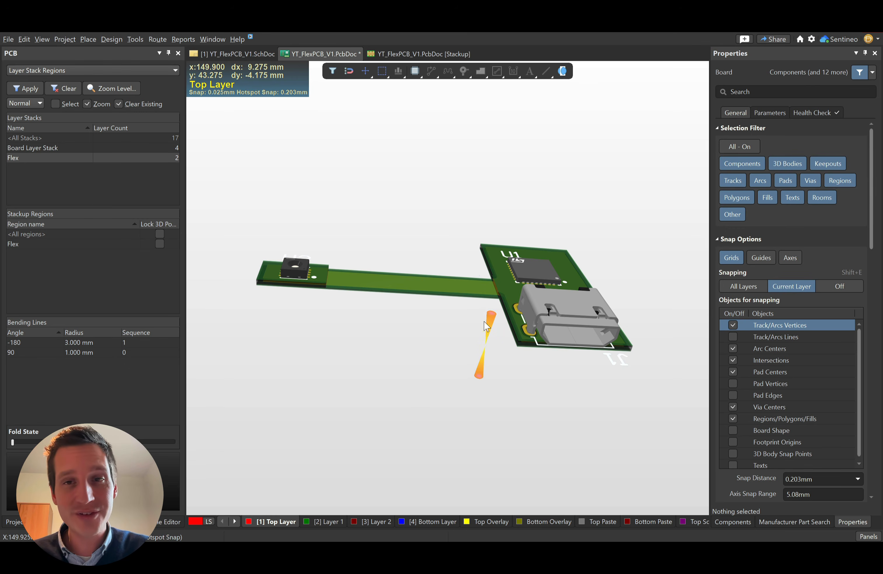
right_click_drag(481, 349, 444, 342, "shift")
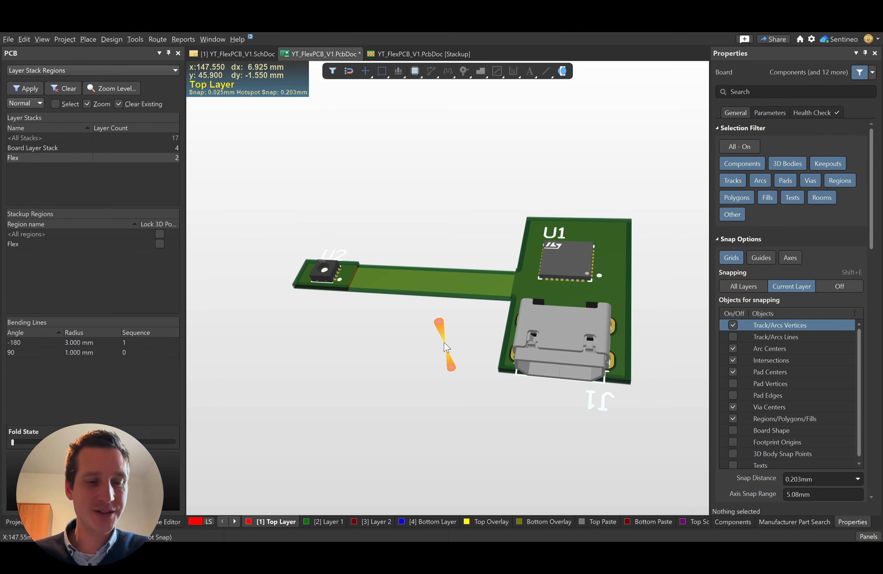
scroll(457, 303, "up", 1, "ctrl")
mouse_move(467, 248)
right_mouse_down("shift")
mouse_move(509, 193)
mouse_move(473, 244)
right_mouse_up("shift")
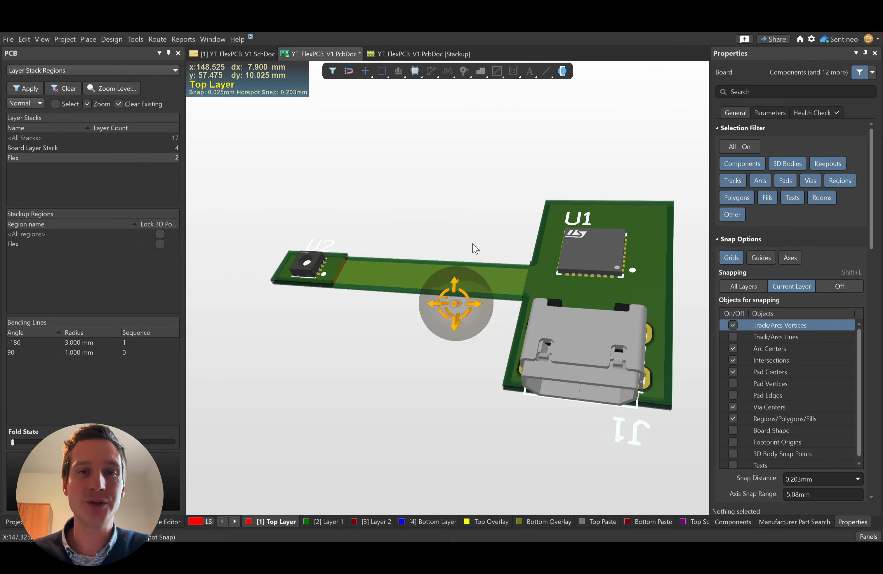